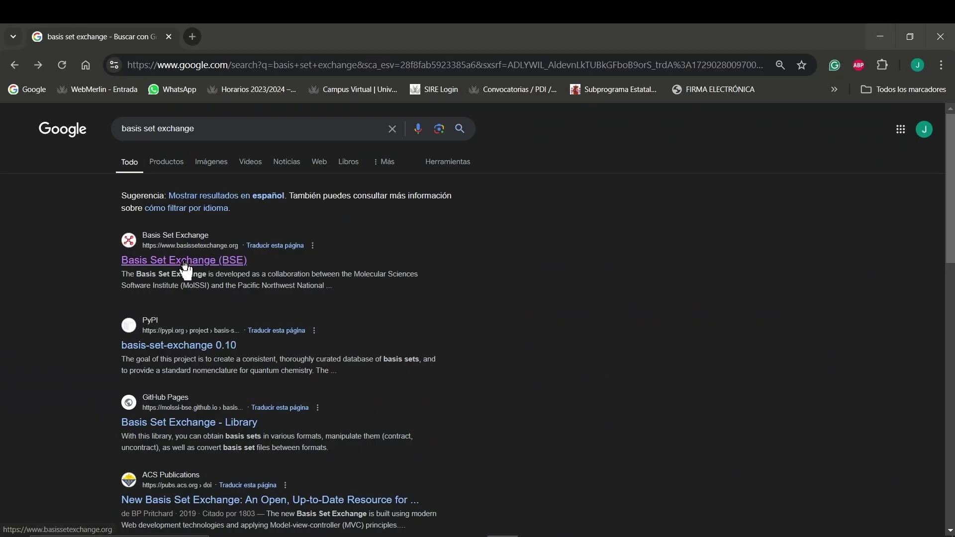
Display 6-311xxG(d,p) for hydrogen, carbon and oxygen as Gaussian-format text on Basis Set Exchange.
{"action": "left_click", "coordinate": [185, 263]}
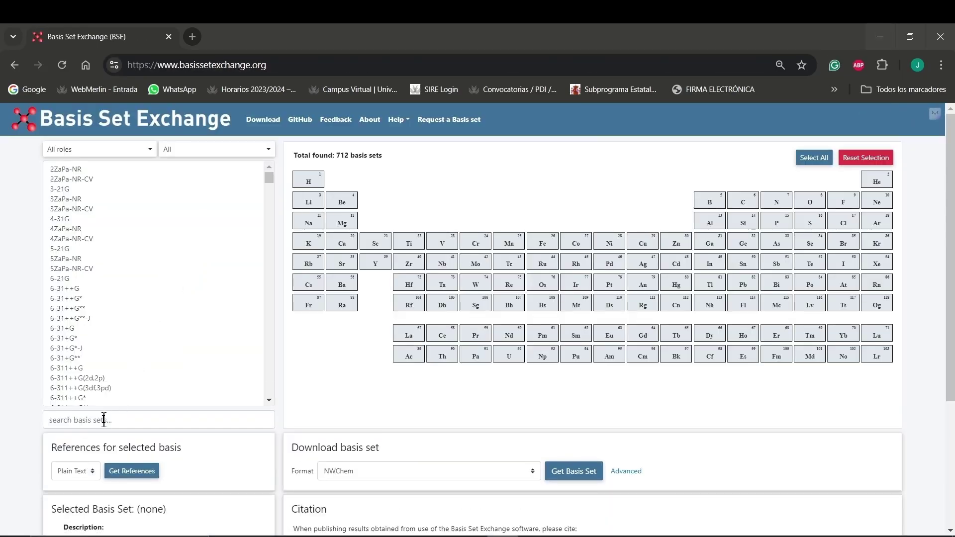
{"action": "left_click", "coordinate": [104, 420]}
{"action": "type", "text": "6-"}
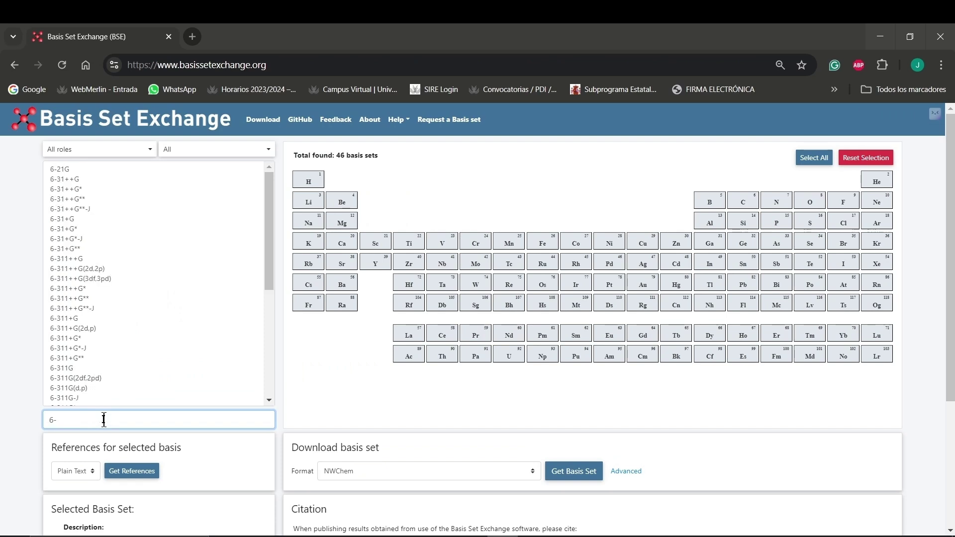
{"action": "type", "text": "311"}
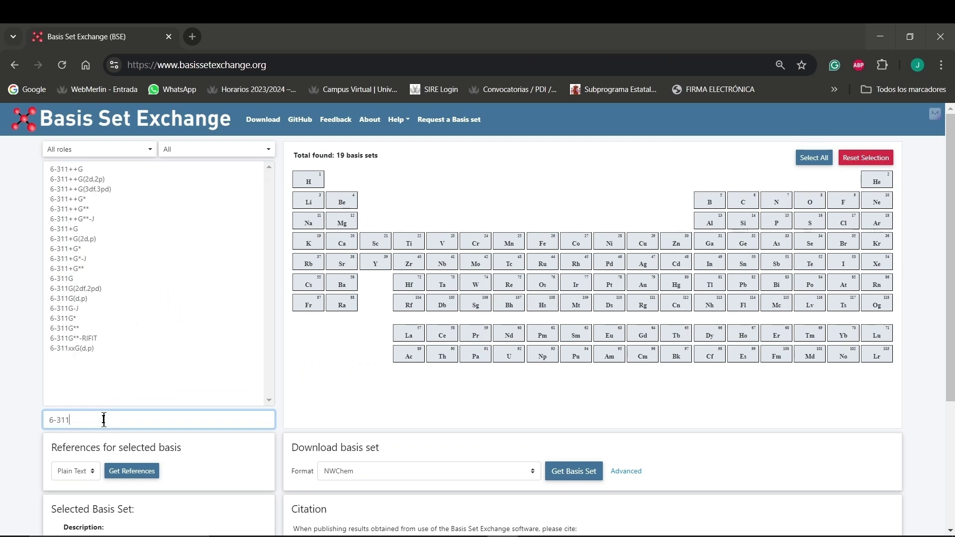
{"action": "type", "text": "XXG"}
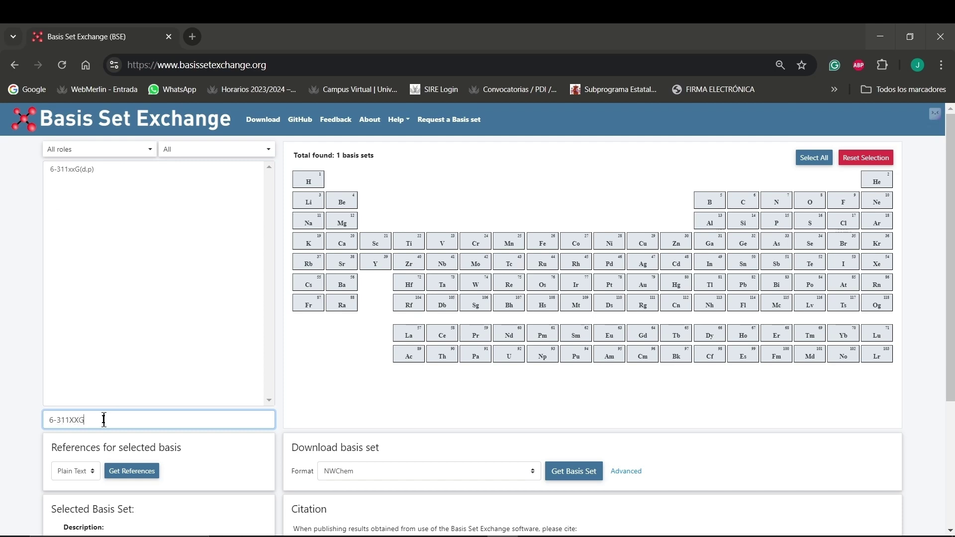
{"action": "left_click", "coordinate": [85, 169]}
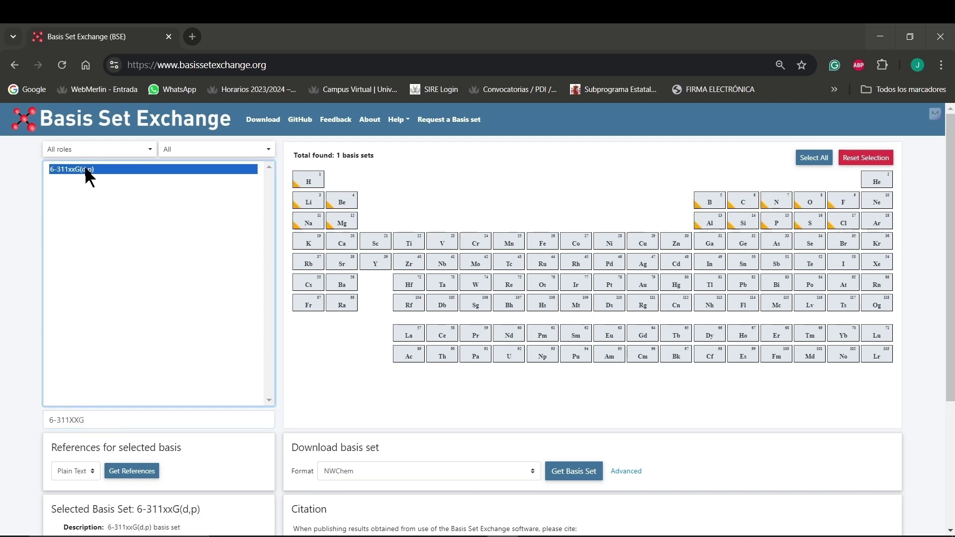
{"action": "left_click", "coordinate": [305, 187]}
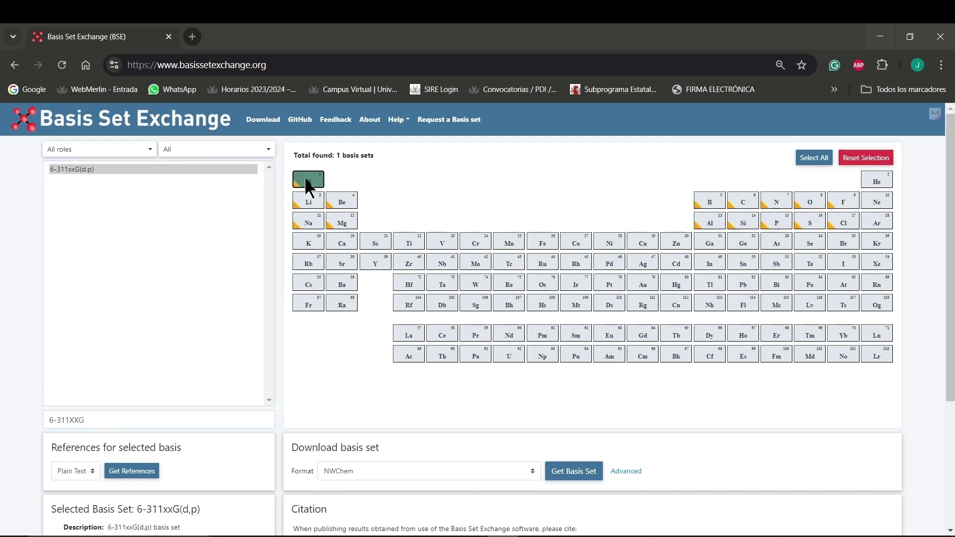
{"action": "left_click", "coordinate": [746, 199]}
{"action": "left_click", "coordinate": [808, 201]}
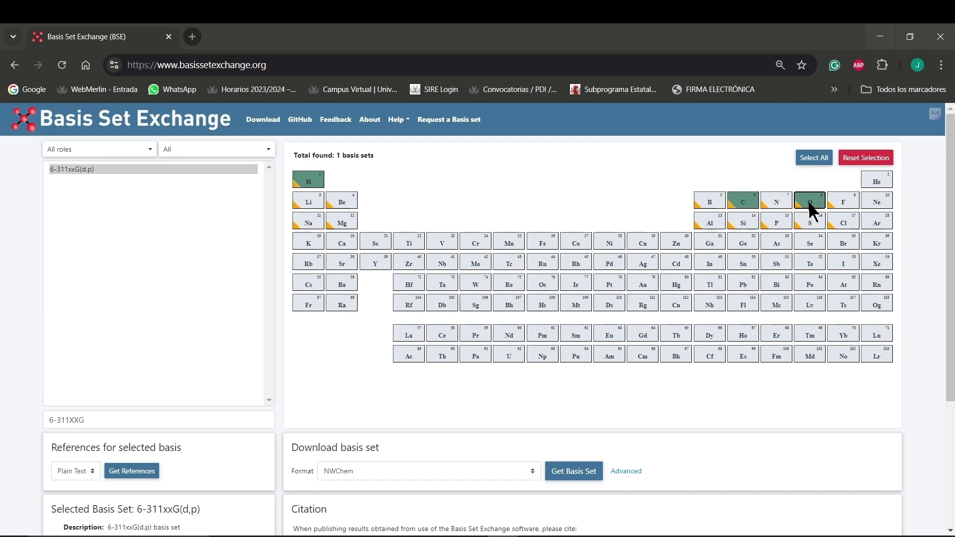
{"action": "left_click", "coordinate": [532, 472]}
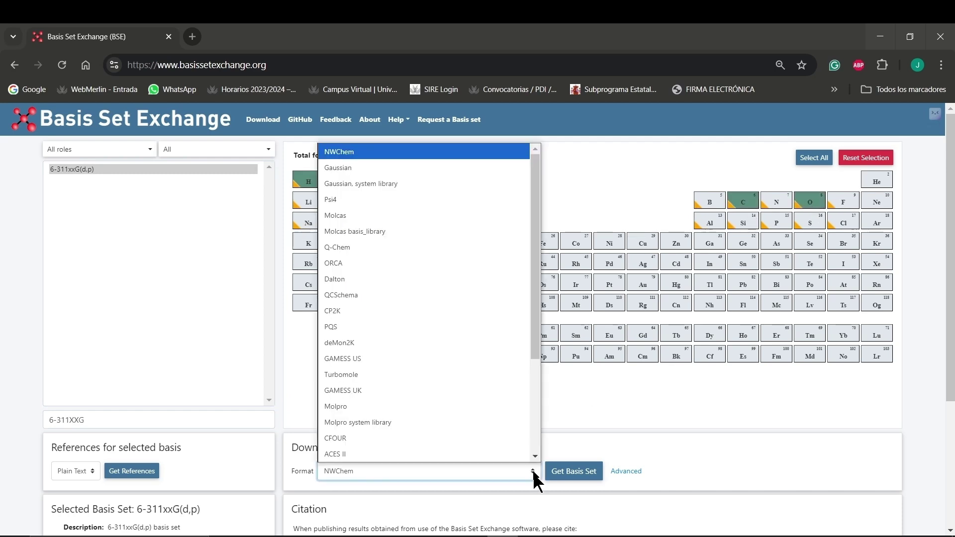
{"action": "left_click", "coordinate": [392, 167]}
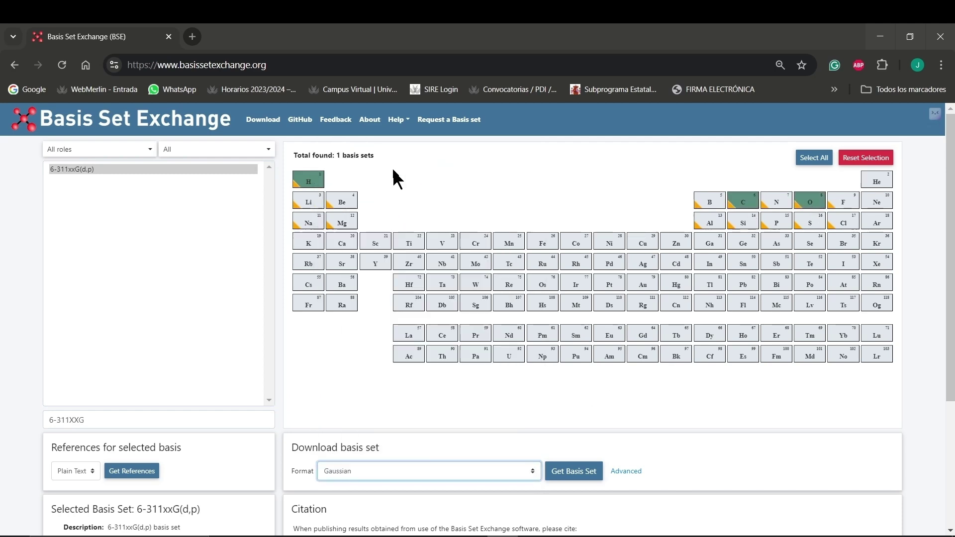
{"action": "left_click", "coordinate": [588, 473]}
{"action": "left_click_drag", "start_coordinate": [402, 138], "coordinate": [396, 293]}
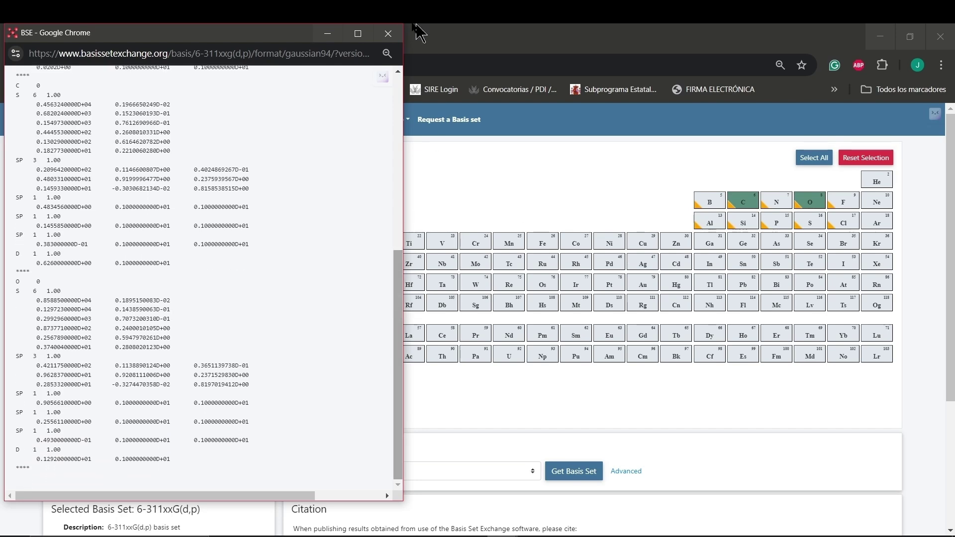
Open Ascorbic_Acid_Vitamin_C_OPT.gjf and review its route keywords, BSE address and 6-311xxG(d,p) name.
{"action": "left_click", "coordinate": [390, 34]}
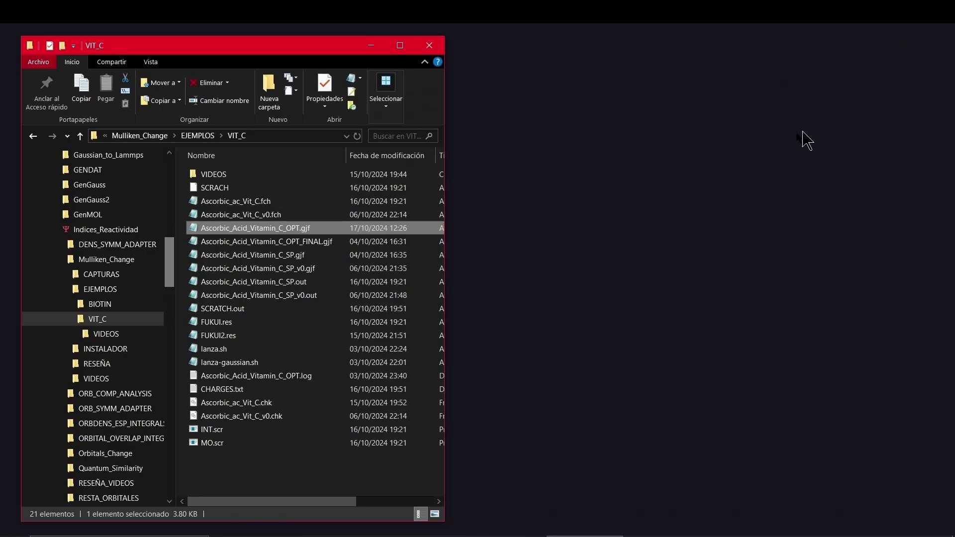
{"action": "double_click", "coordinate": [193, 228]}
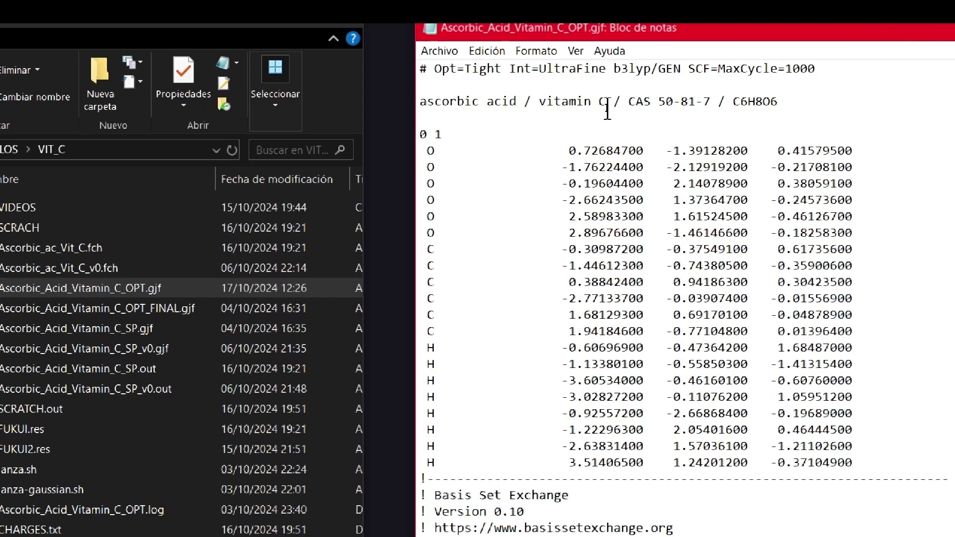
{"action": "left_click_drag", "start_coordinate": [434, 69], "coordinate": [683, 69]}
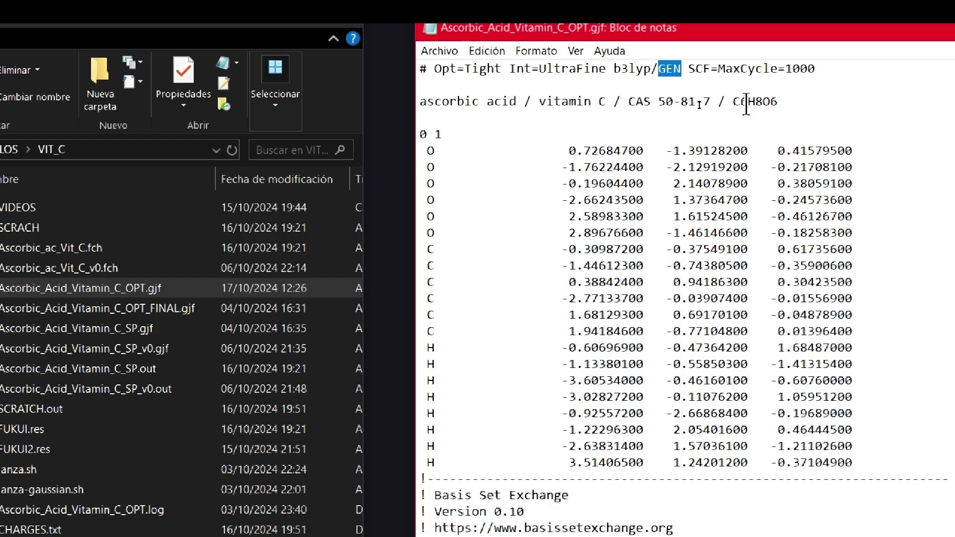
{"action": "scroll", "coordinate": [699, 144], "scroll_direction": "down", "scroll_amount": 3}
{"action": "scroll", "coordinate": [697, 149], "scroll_direction": "down", "scroll_amount": 2}
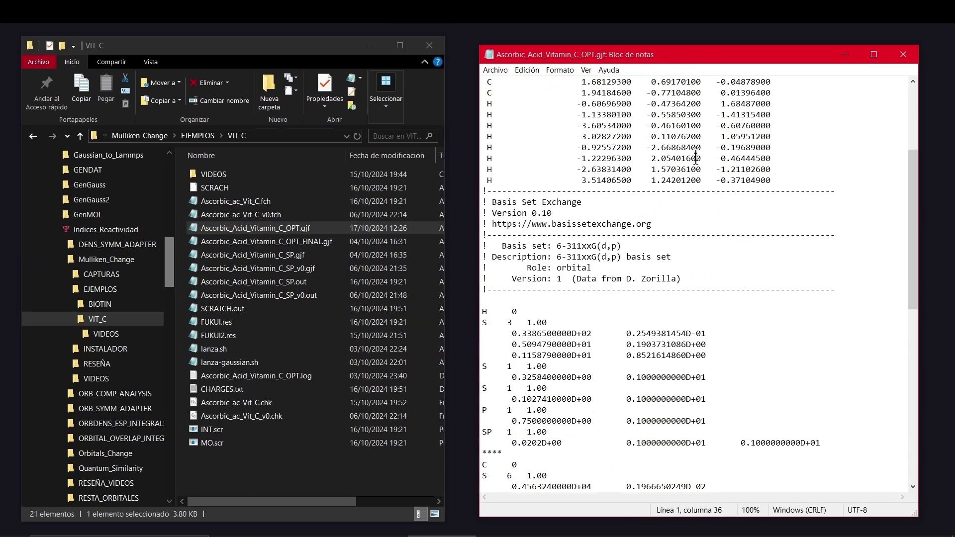
{"action": "scroll", "coordinate": [696, 158], "scroll_direction": "down", "scroll_amount": 1}
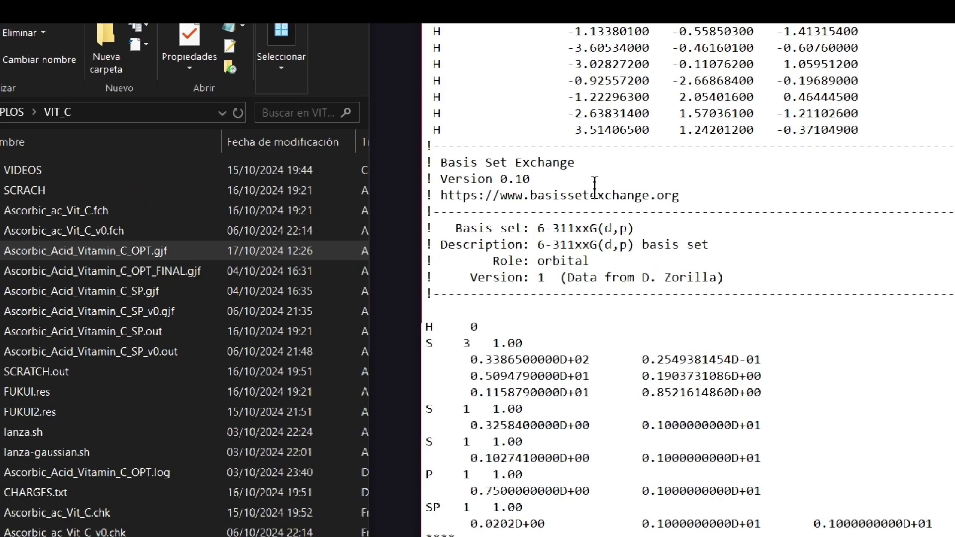
{"action": "left_click_drag", "start_coordinate": [506, 200], "coordinate": [693, 196]}
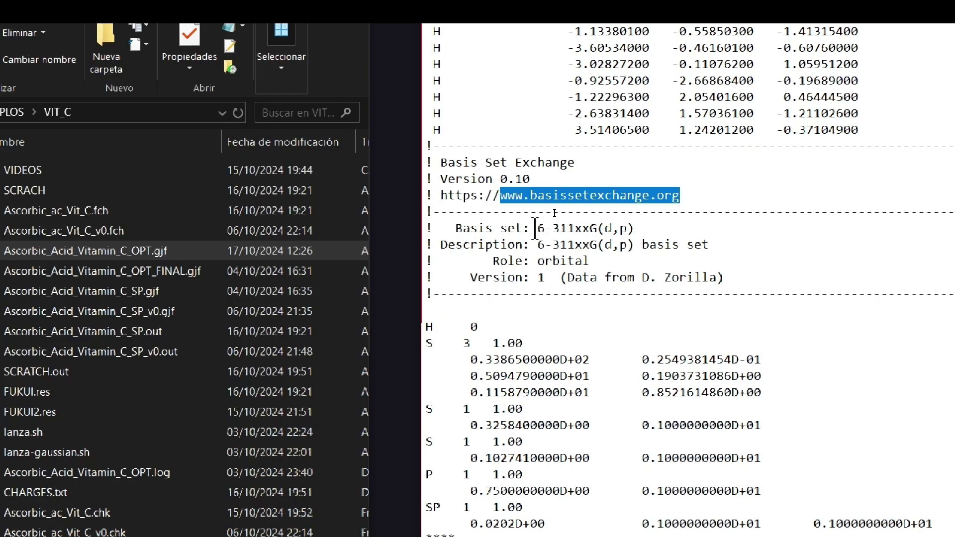
{"action": "left_click_drag", "start_coordinate": [538, 229], "coordinate": [635, 229]}
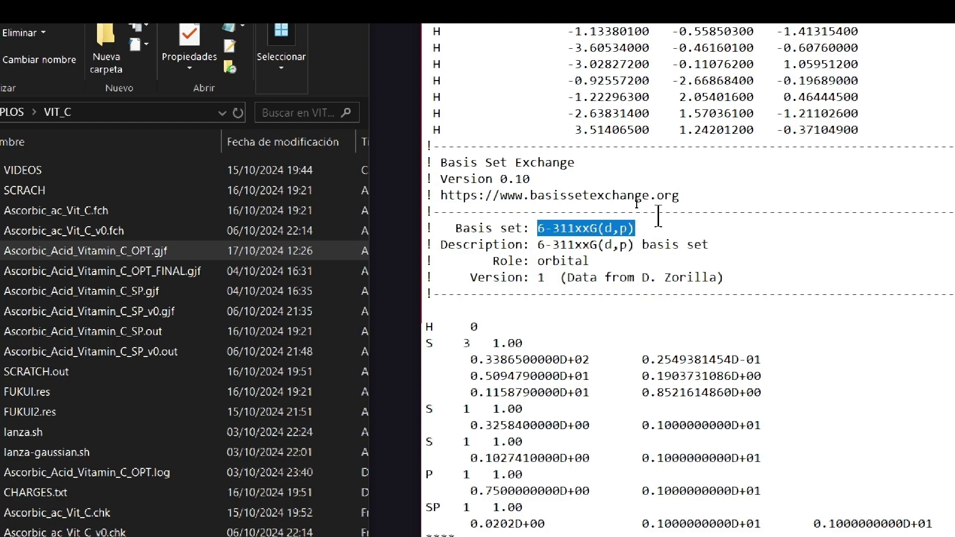
{"action": "scroll", "coordinate": [627, 267], "scroll_direction": "down", "scroll_amount": 3}
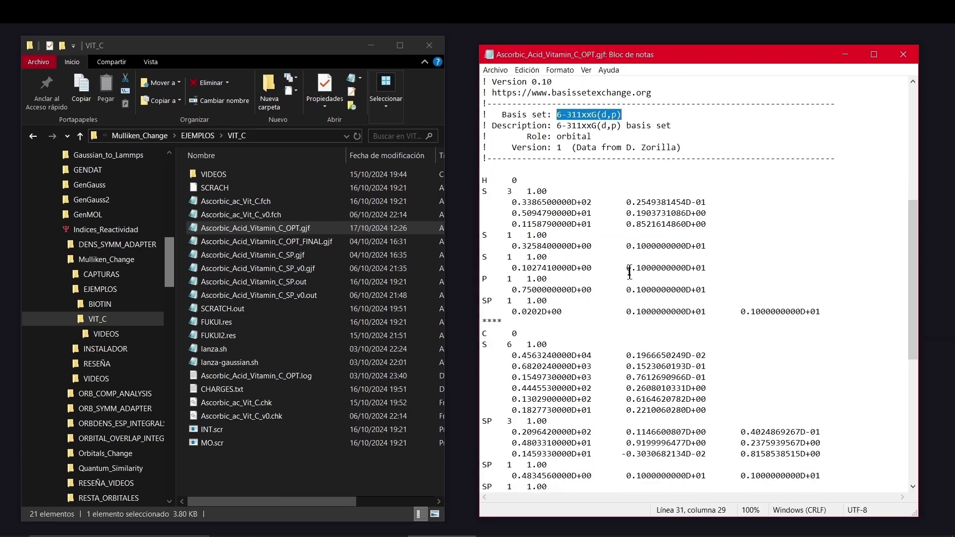
{"action": "scroll", "coordinate": [628, 268], "scroll_direction": "down", "scroll_amount": 2}
{"action": "scroll", "coordinate": [628, 268], "scroll_direction": "down", "scroll_amount": 3}
{"action": "scroll", "coordinate": [630, 269], "scroll_direction": "down", "scroll_amount": 3}
{"action": "scroll", "coordinate": [630, 269], "scroll_direction": "down", "scroll_amount": 2}
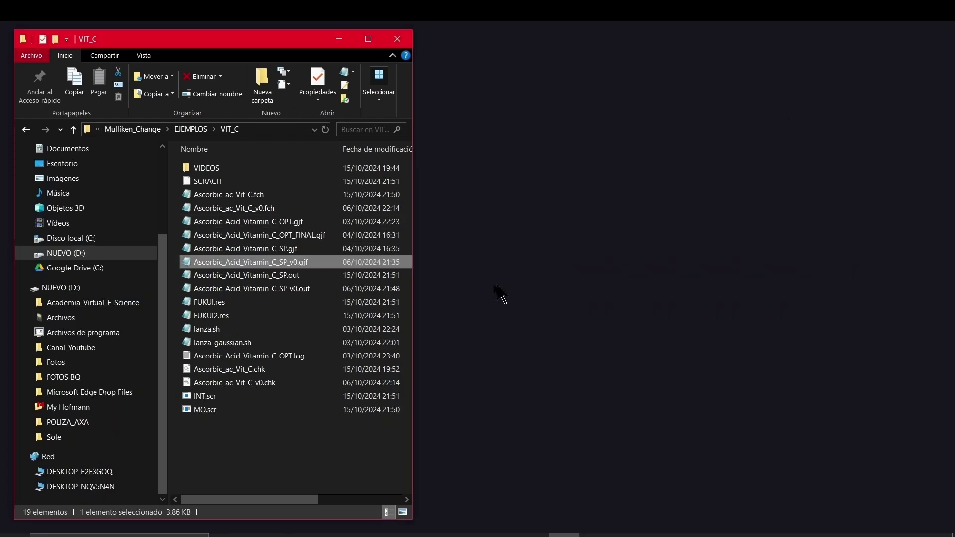
{"action": "double_click", "coordinate": [192, 265]}
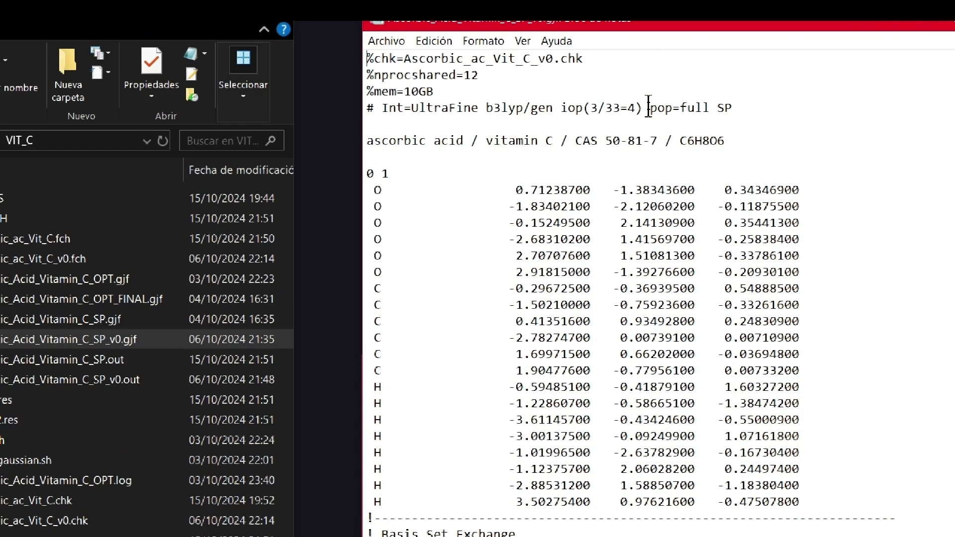
{"action": "left_click", "coordinate": [584, 109]}
{"action": "left_click_drag", "start_coordinate": [561, 110], "coordinate": [642, 110]}
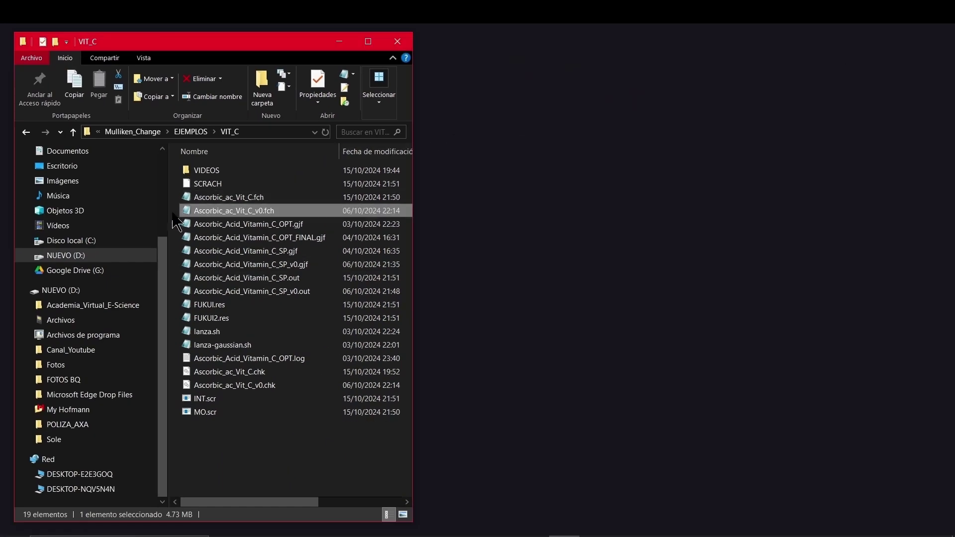
{"action": "double_click", "coordinate": [198, 211]}
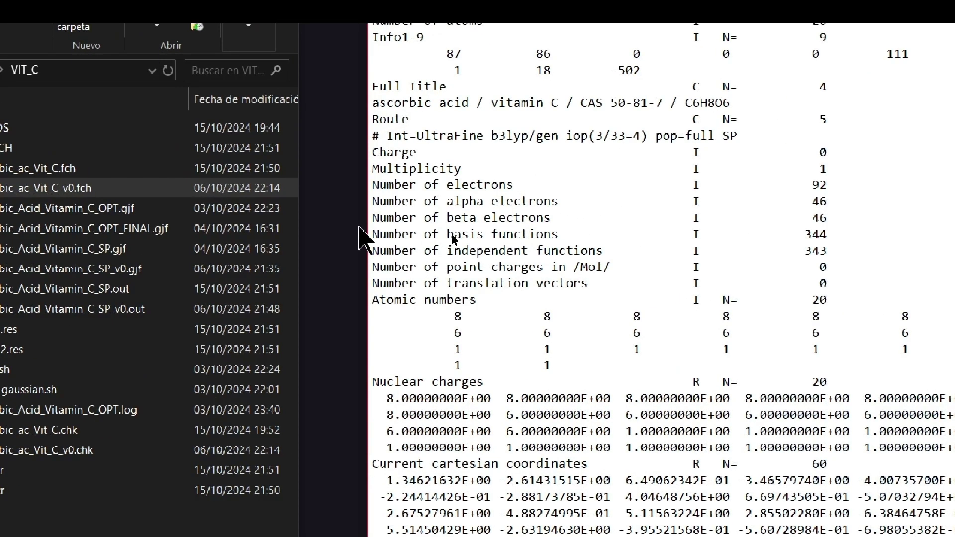
{"action": "left_click_drag", "start_coordinate": [371, 235], "coordinate": [850, 232]}
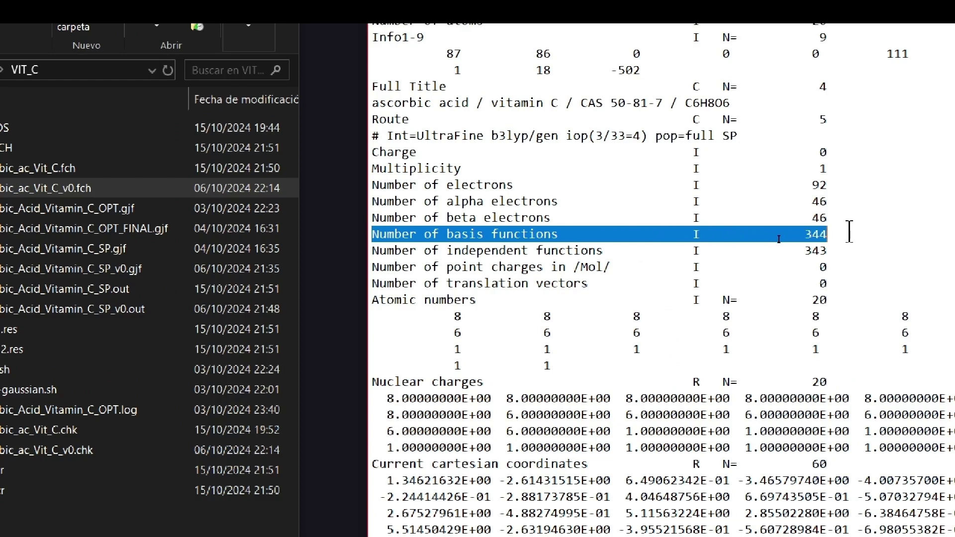
{"action": "left_click_drag", "start_coordinate": [372, 250], "coordinate": [802, 257]}
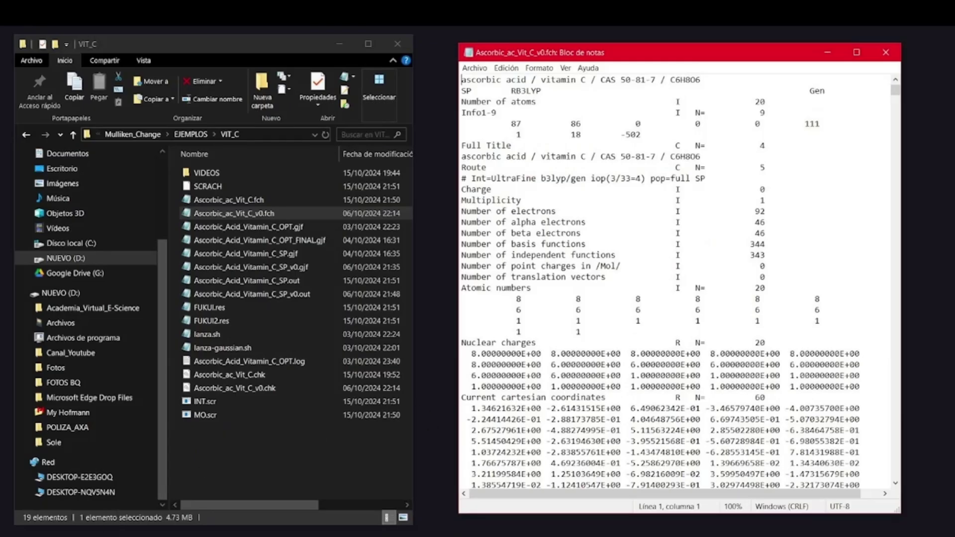
{"action": "left_click", "coordinate": [108, 530]}
{"action": "left_click", "coordinate": [46, 472]}
{"action": "left_click_drag", "start_coordinate": [470, 245], "coordinate": [546, 245]}
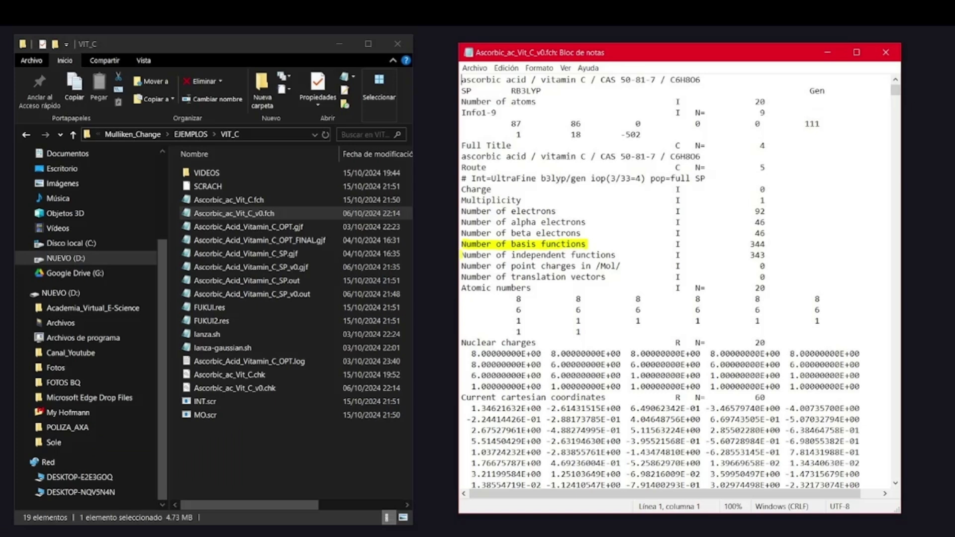
{"action": "left_click_drag", "start_coordinate": [463, 256], "coordinate": [610, 256]}
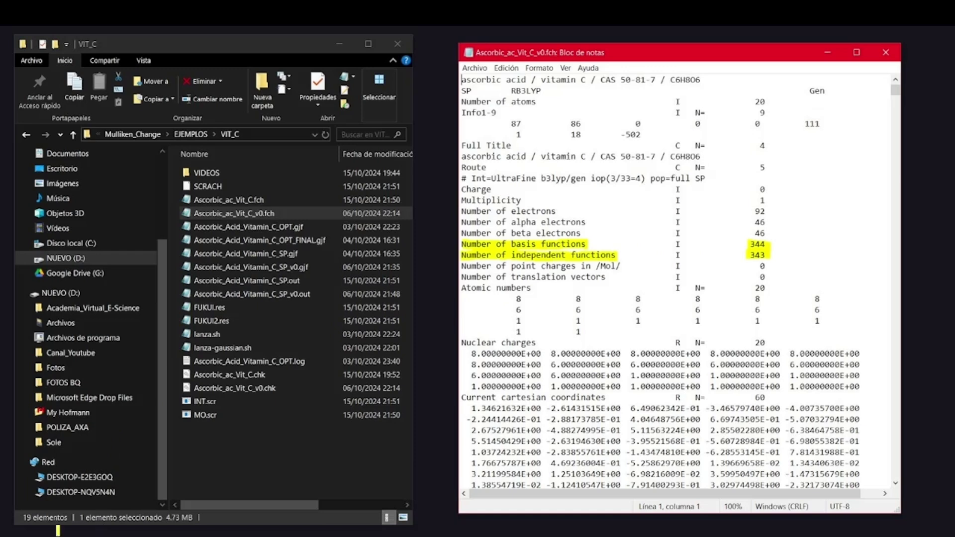
{"action": "right_click", "coordinate": [57, 531]}
{"action": "left_click", "coordinate": [47, 464]}
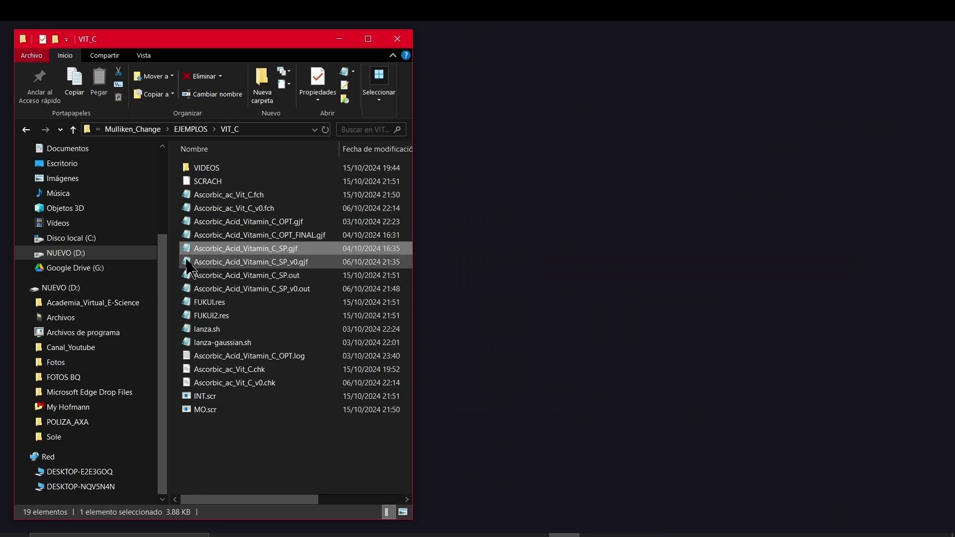
Review gen, iop(3/33=4,3/32=2) and scf=maxcycle=1000 in Ascorbic_Acid_Vitamin_C_SP.gjf, then close it.
{"action": "double_click", "coordinate": [186, 250]}
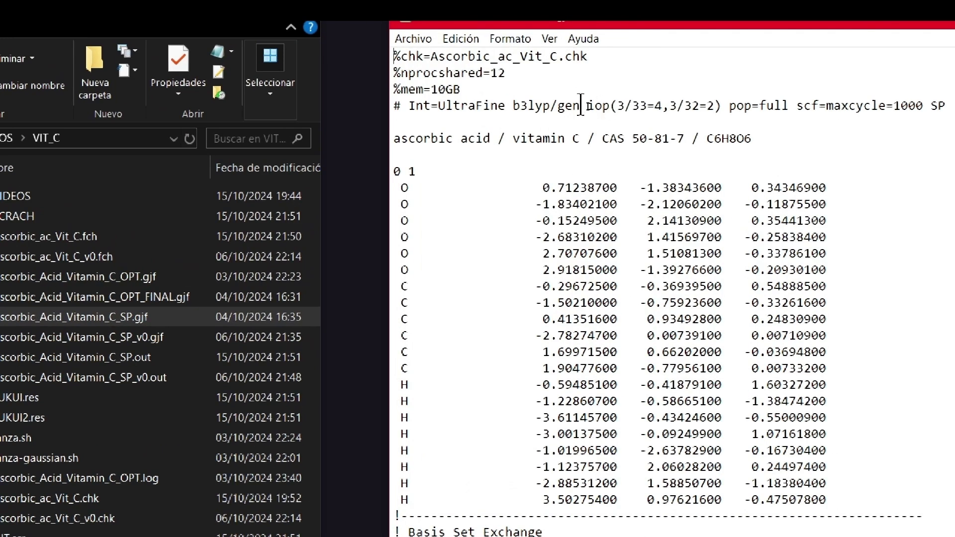
{"action": "left_click_drag", "start_coordinate": [589, 109], "coordinate": [724, 104]}
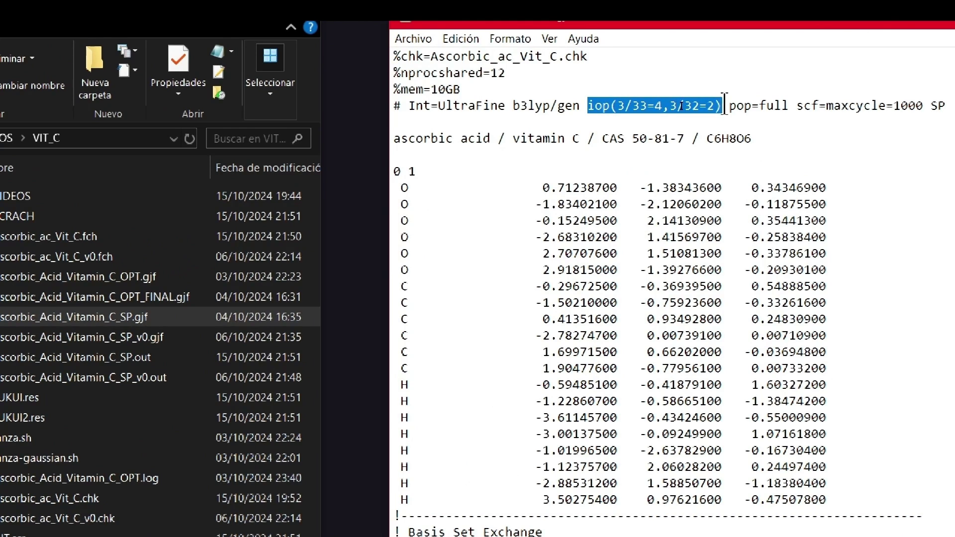
{"action": "left_click_drag", "start_coordinate": [558, 107], "coordinate": [581, 109]}
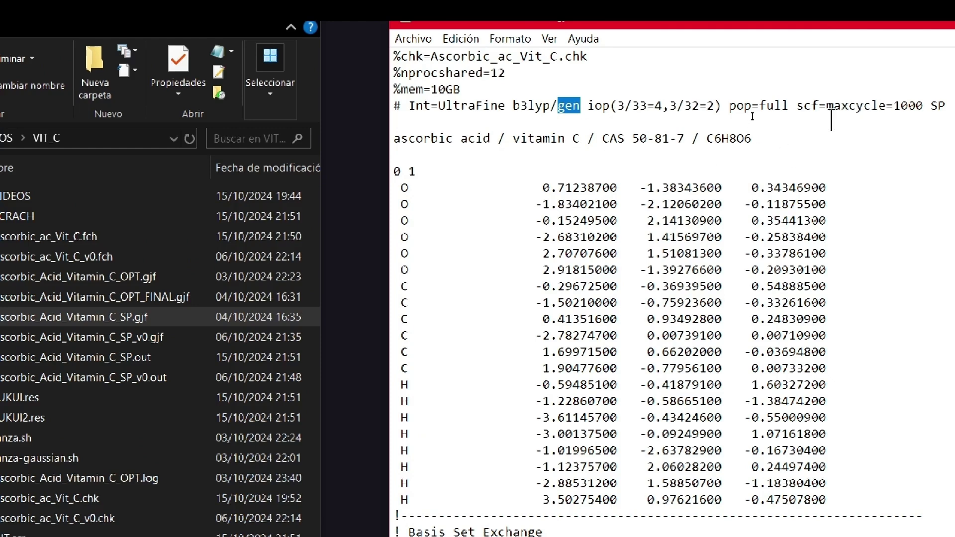
{"action": "left_click_drag", "start_coordinate": [798, 107], "coordinate": [923, 106]}
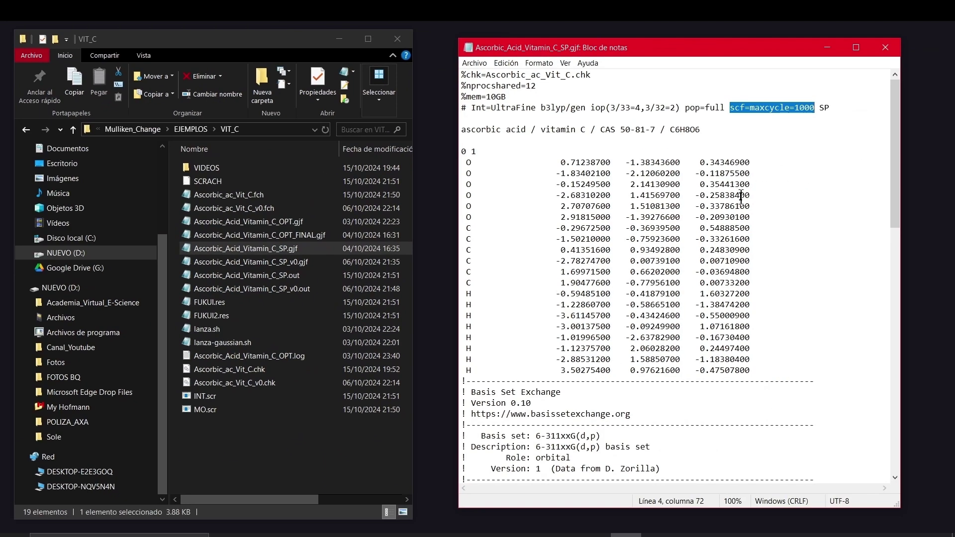
{"action": "key", "text": "alt+F4"}
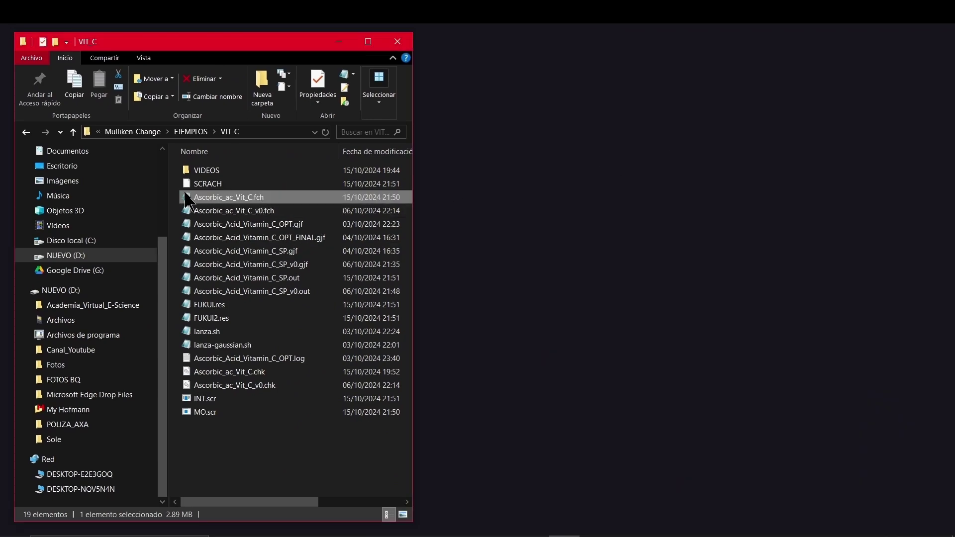
Highlight the matching 344 basis and independent function counts in Ascorbic_ac_Vit_C.fch.
{"action": "double_click", "coordinate": [195, 200]}
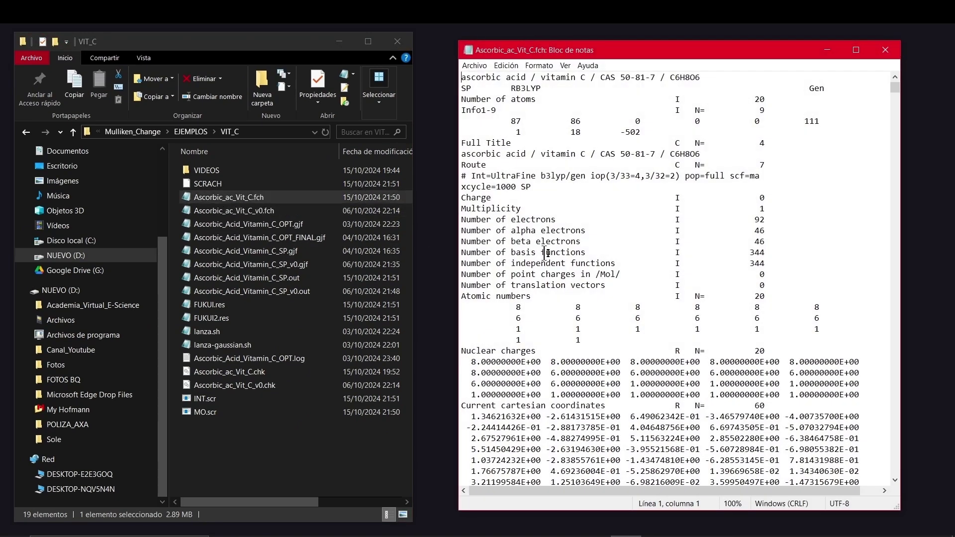
{"action": "left_click", "coordinate": [769, 262]}
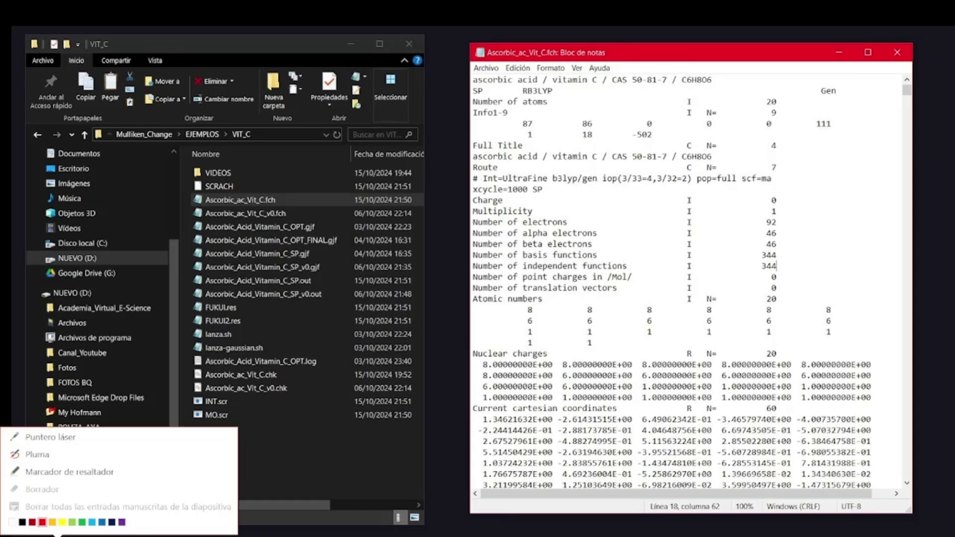
{"action": "left_click", "coordinate": [48, 457]}
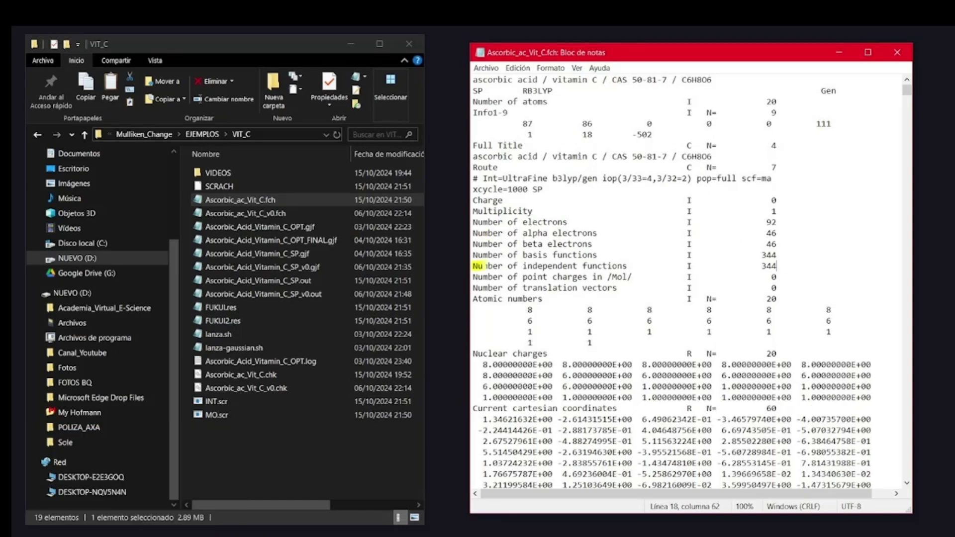
{"action": "left_click_drag", "start_coordinate": [489, 266], "coordinate": [588, 267]}
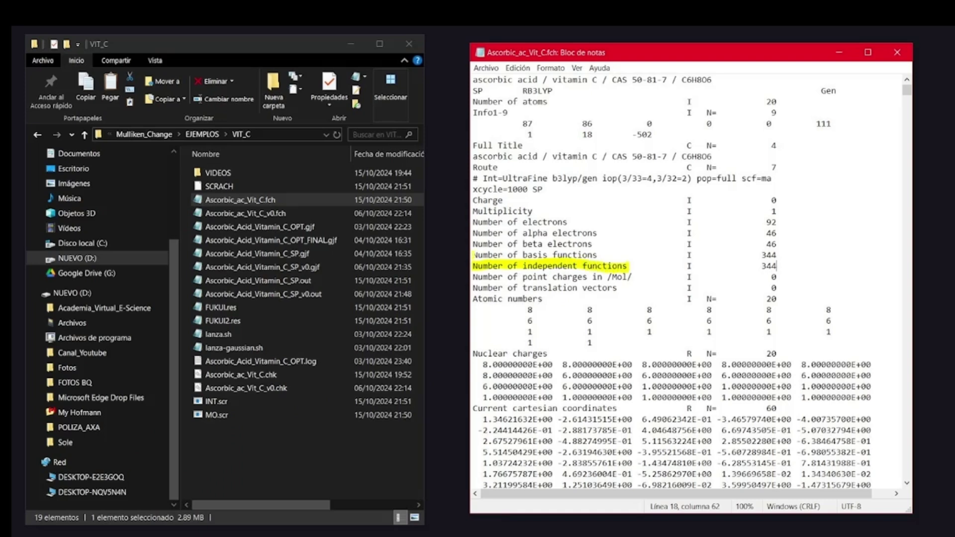
{"action": "left_click_drag", "start_coordinate": [473, 255], "coordinate": [575, 255]}
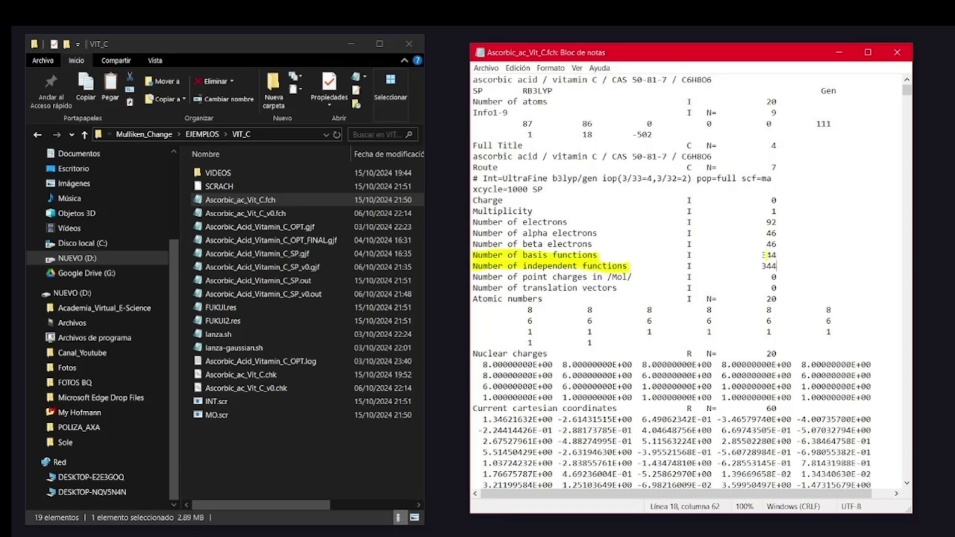
{"action": "left_click_drag", "start_coordinate": [776, 266], "coordinate": [781, 266]}
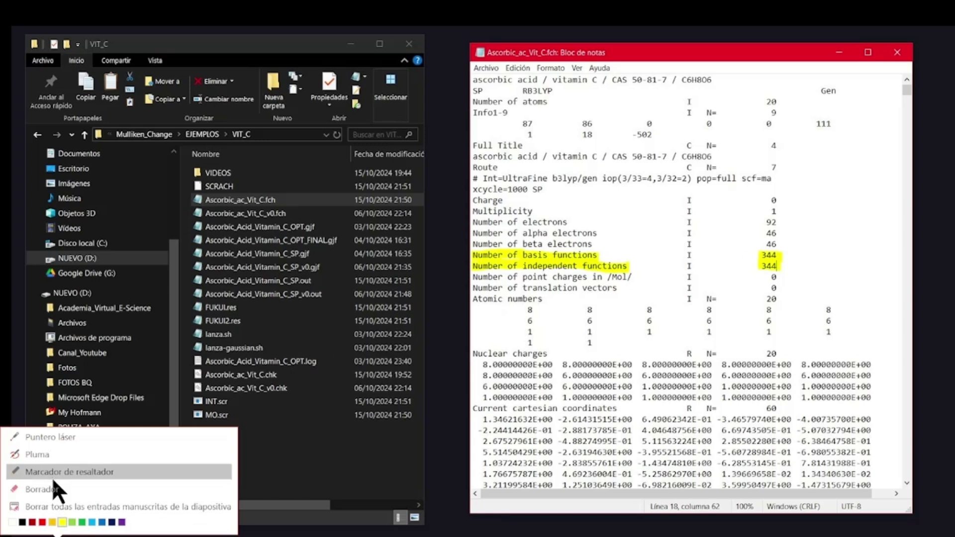
{"action": "left_click", "coordinate": [60, 456]}
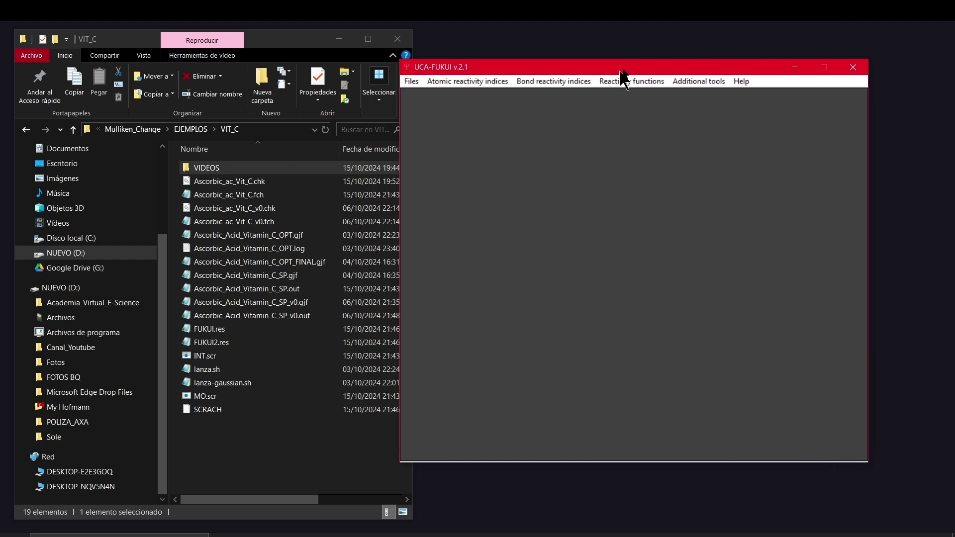
Open the FMO approximation based on canonical coefficients and overlap integrals; select the VIT_C folder path.
{"action": "left_click", "coordinate": [540, 63]}
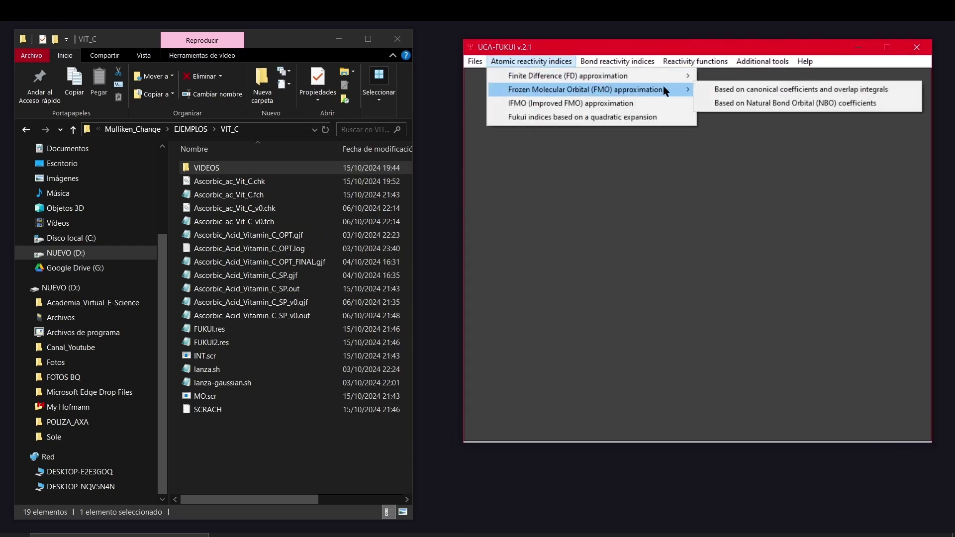
{"action": "left_click", "coordinate": [727, 89]}
{"action": "left_click_drag", "start_coordinate": [478, 161], "coordinate": [749, 102]}
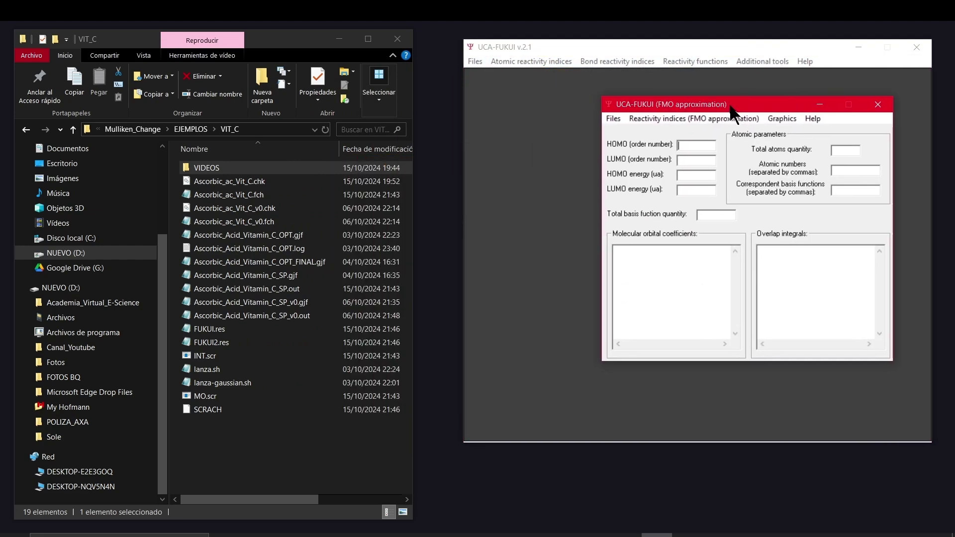
{"action": "left_click", "coordinate": [258, 129]}
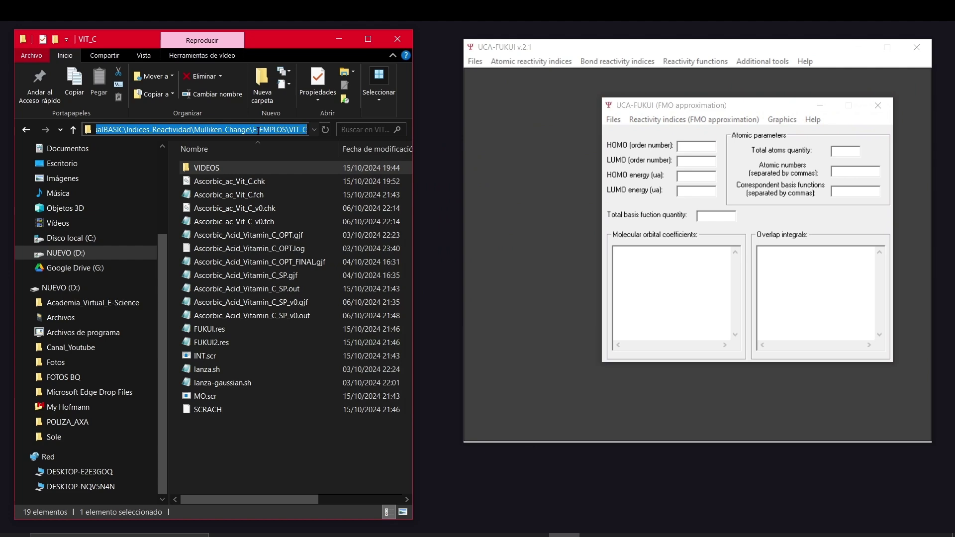
Load Ascorbic_ac_Vit_C.fch from the VIT_C folder, giving HOMO 46 and LUMO 47.
{"action": "left_click", "coordinate": [618, 119]}
{"action": "left_click", "coordinate": [628, 161]}
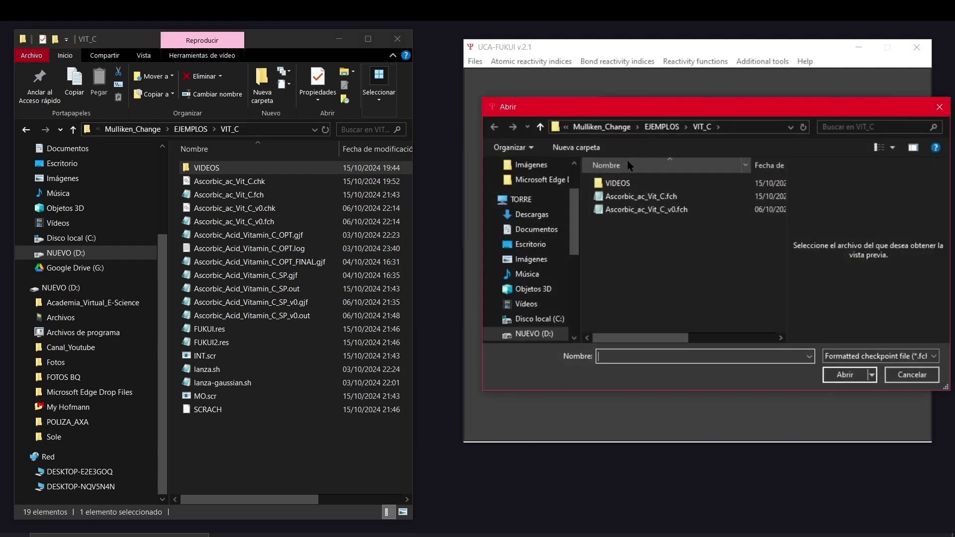
{"action": "key", "text": "ctrl+v"}
{"action": "left_click", "coordinate": [859, 375]}
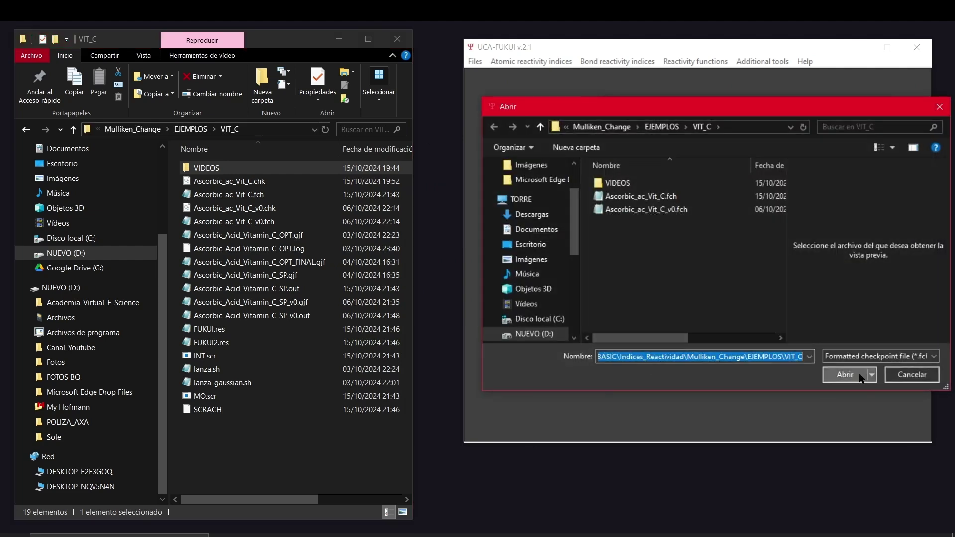
{"action": "left_click", "coordinate": [654, 199]}
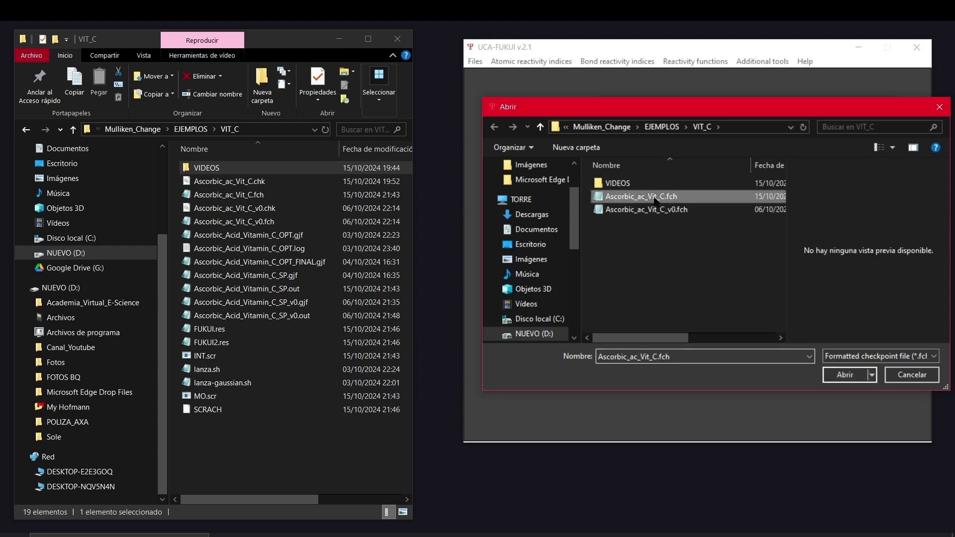
{"action": "left_click", "coordinate": [844, 373]}
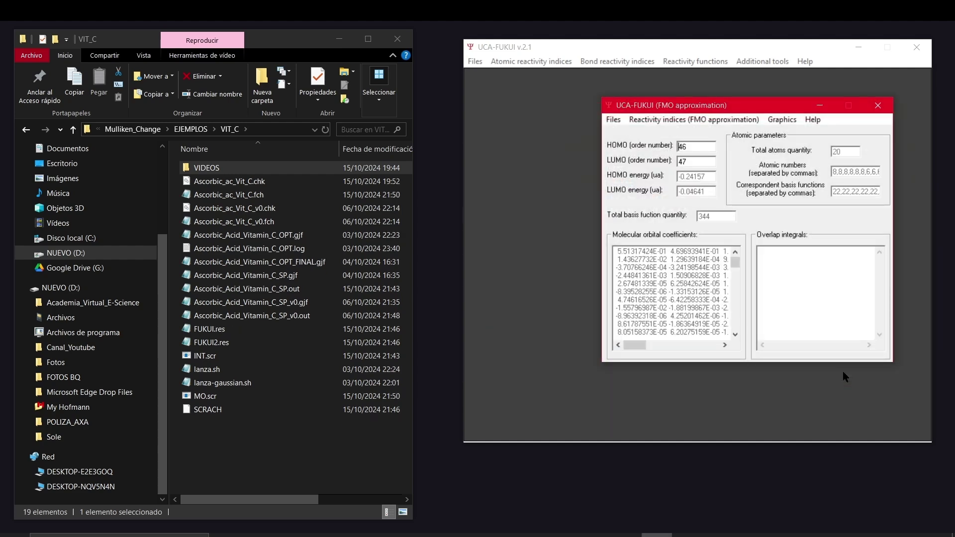
Load the overlap integrals from Ascorbic_Acid_Vitamin_C_SP.out.
{"action": "left_click", "coordinate": [613, 120]}
{"action": "left_click", "coordinate": [652, 177]}
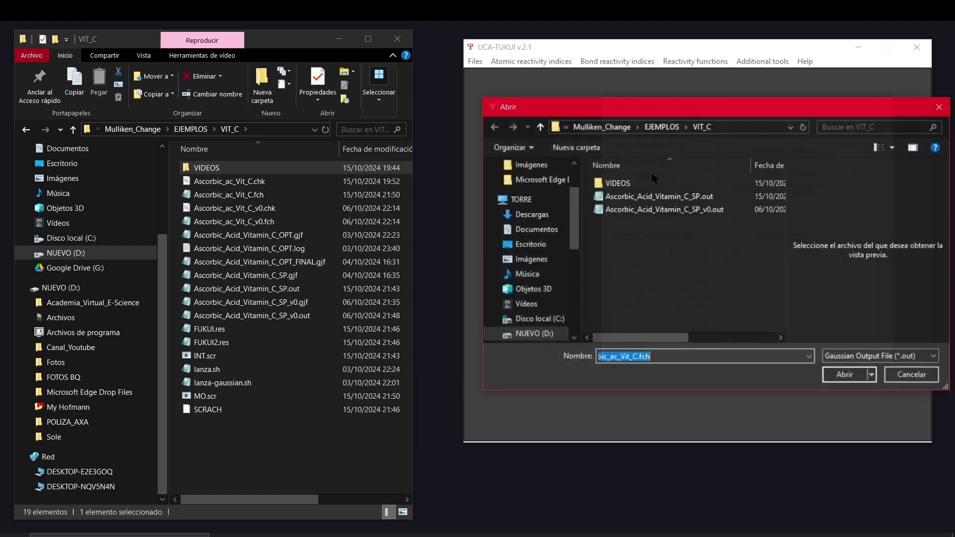
{"action": "left_click", "coordinate": [652, 198]}
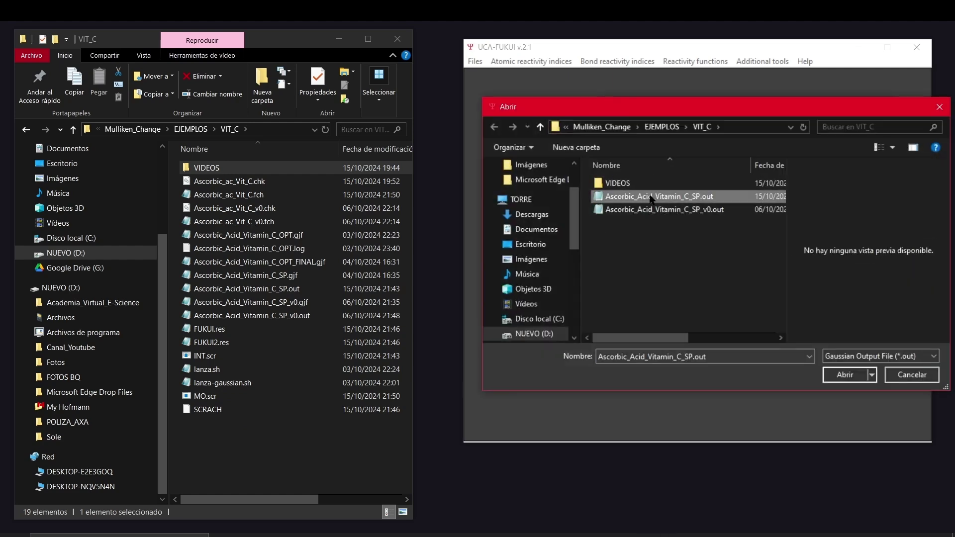
{"action": "left_click", "coordinate": [835, 373]}
Compute global parameters, local Fukui parameters, and the tabulated f-, f+, f0 and Dual-Descriptor.
{"action": "left_click", "coordinate": [682, 117]}
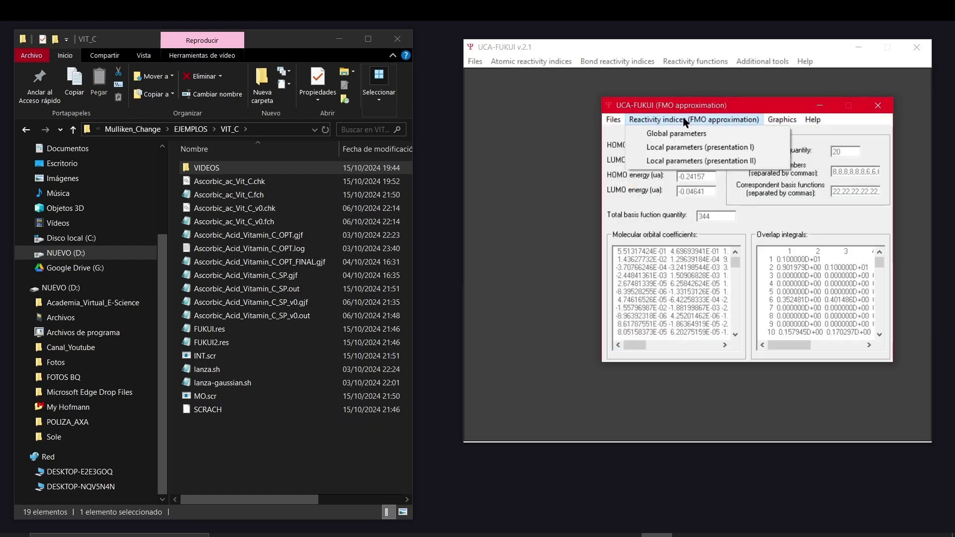
{"action": "left_click", "coordinate": [683, 131]}
{"action": "scroll", "coordinate": [437, 378], "scroll_direction": "down", "scroll_amount": 1}
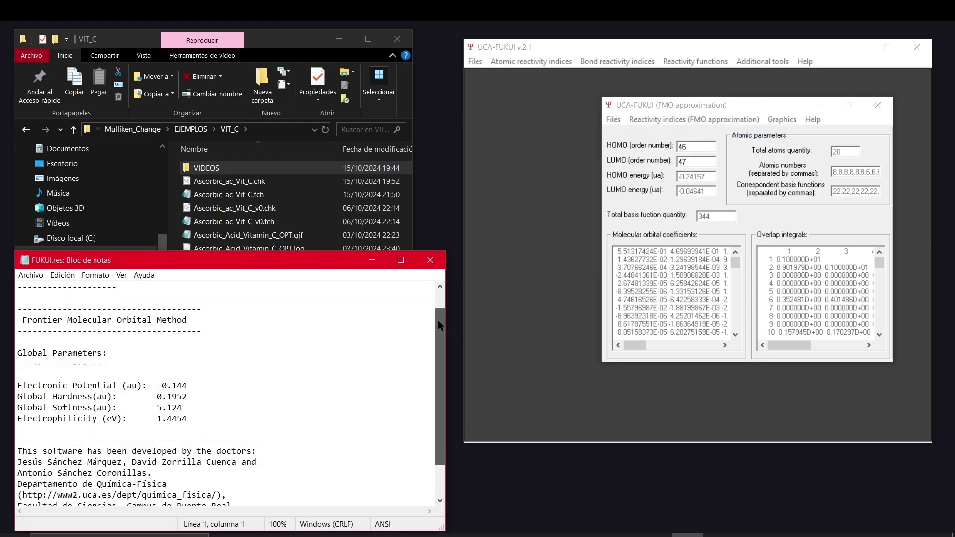
{"action": "scroll", "coordinate": [437, 378], "scroll_direction": "down", "scroll_amount": 1}
{"action": "scroll", "coordinate": [436, 378], "scroll_direction": "up", "scroll_amount": 2}
{"action": "left_click", "coordinate": [430, 260]}
{"action": "left_click", "coordinate": [694, 119]}
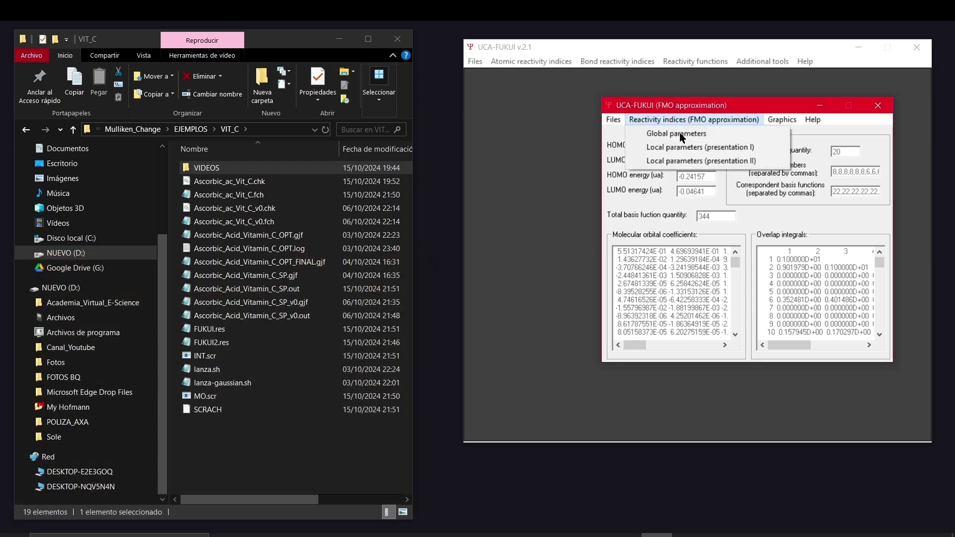
{"action": "left_click", "coordinate": [694, 143]}
{"action": "left_click_drag", "start_coordinate": [439, 292], "coordinate": [449, 488]}
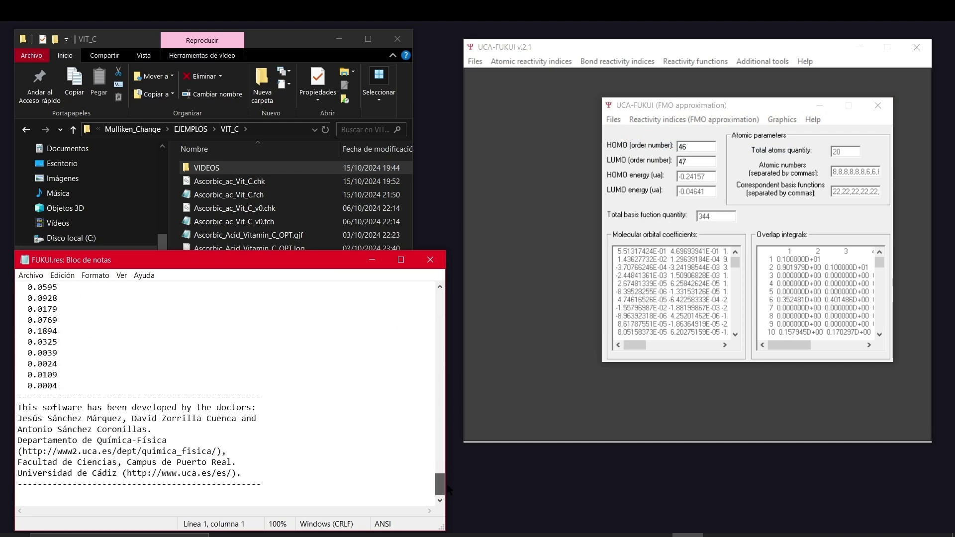
{"action": "left_click", "coordinate": [429, 259]}
{"action": "left_click", "coordinate": [694, 120]}
{"action": "left_click", "coordinate": [672, 158]}
{"action": "left_click_drag", "start_coordinate": [439, 309], "coordinate": [440, 353]}
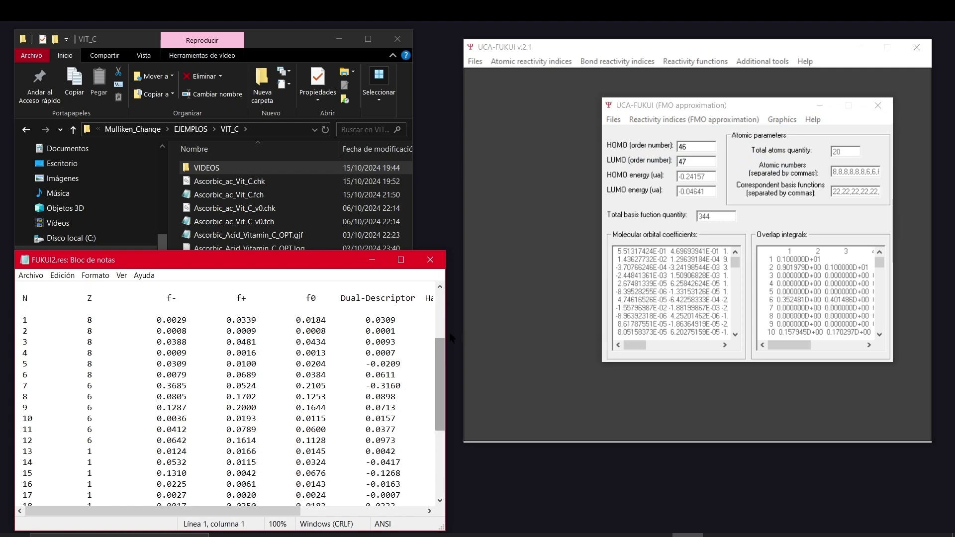
Chart the f- Fukui index per atom and arrange it beside the FUKUI2.res table.
{"action": "left_click", "coordinate": [782, 119]}
{"action": "left_click", "coordinate": [798, 136]}
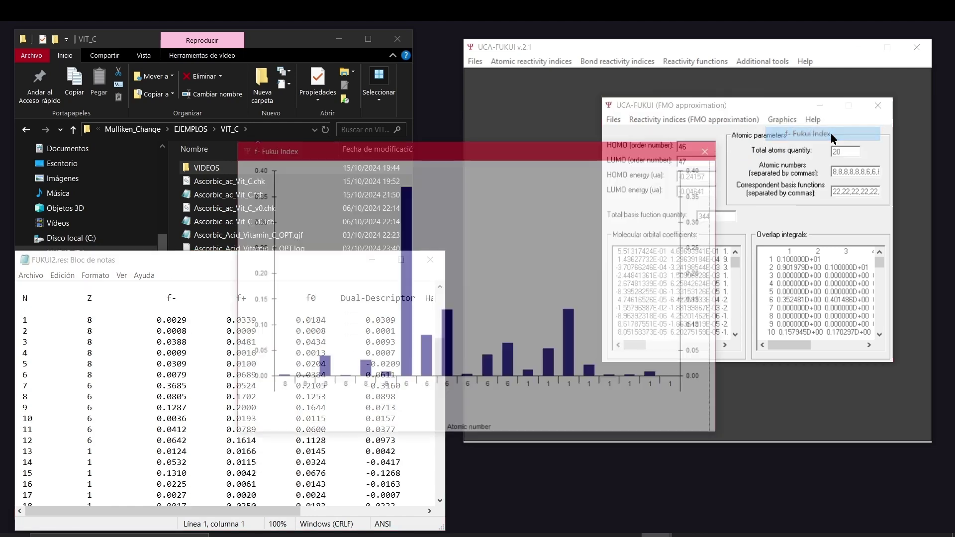
{"action": "left_click_drag", "start_coordinate": [489, 153], "coordinate": [257, 43]}
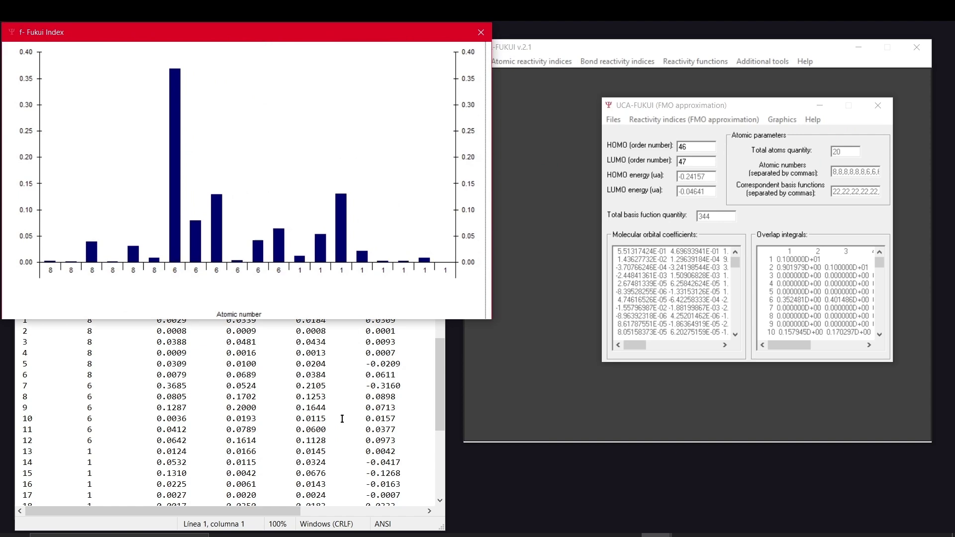
{"action": "left_click", "coordinate": [254, 316]}
{"action": "left_click_drag", "start_coordinate": [258, 300], "coordinate": [258, 300]}
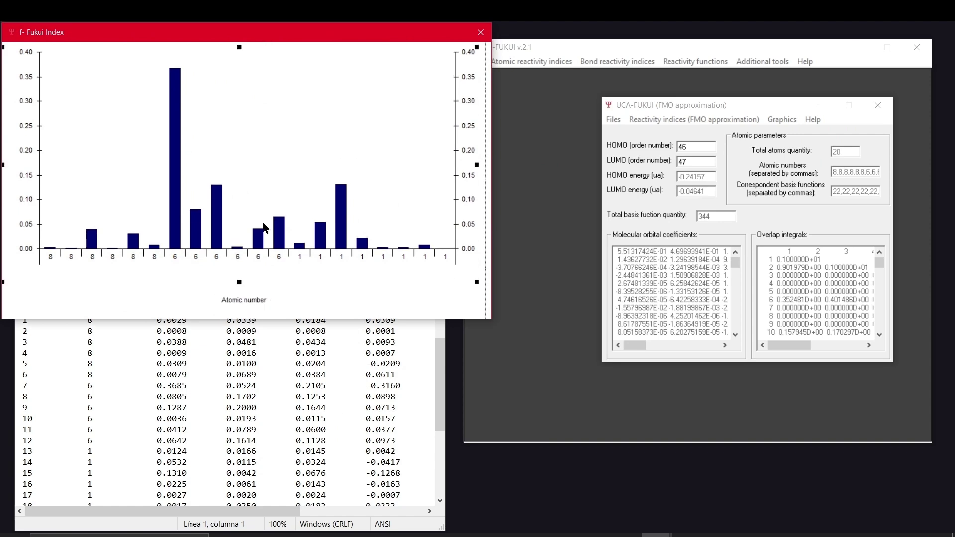
{"action": "left_click", "coordinate": [339, 484]}
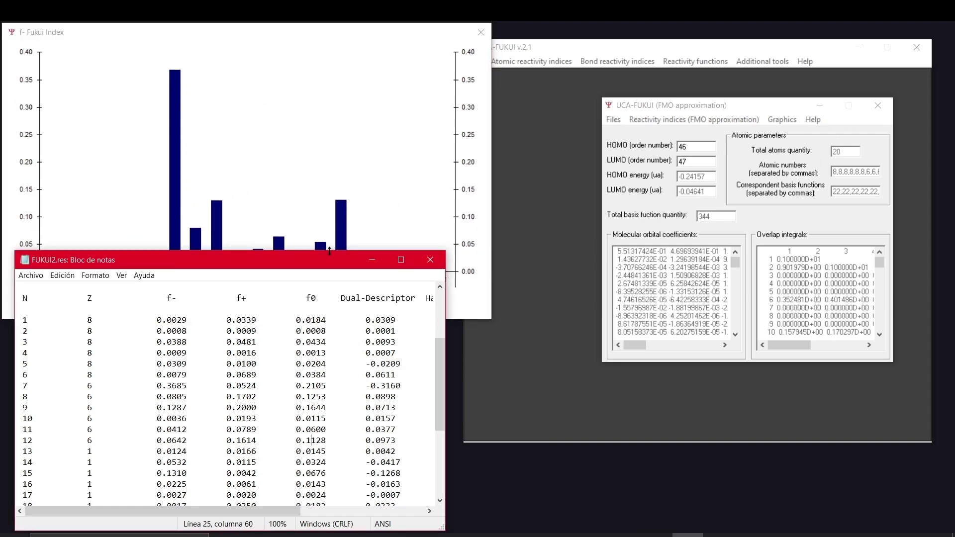
{"action": "left_click_drag", "start_coordinate": [491, 322], "coordinate": [458, 267]}
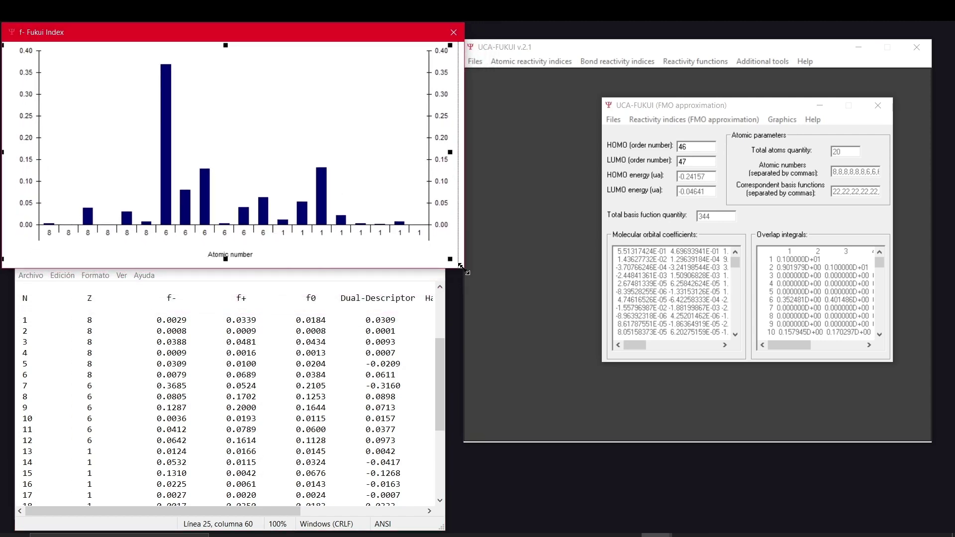
{"action": "left_click", "coordinate": [382, 417]}
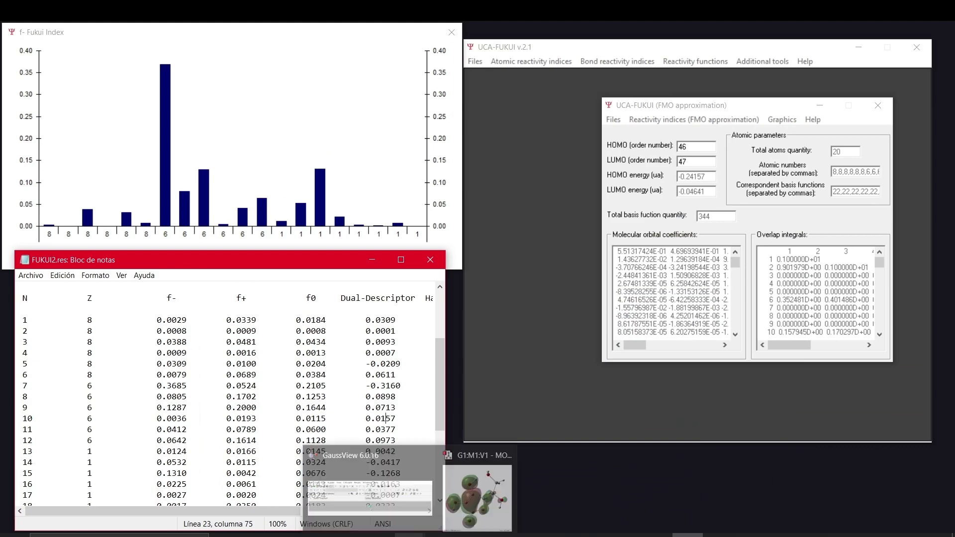
{"action": "left_click", "coordinate": [475, 490]}
Rotate the MO 46 surface and circle high f- atoms like atom 3 in chart, table and model.
{"action": "mouse_move", "coordinate": [546, 163]}
{"action": "left_mouse_down"}
{"action": "mouse_move", "coordinate": [596, 178]}
{"action": "mouse_move", "coordinate": [563, 180]}
{"action": "mouse_move", "coordinate": [516, 206]}
{"action": "mouse_move", "coordinate": [528, 216]}
{"action": "mouse_move", "coordinate": [550, 188]}
{"action": "mouse_move", "coordinate": [555, 158]}
{"action": "left_mouse_up"}
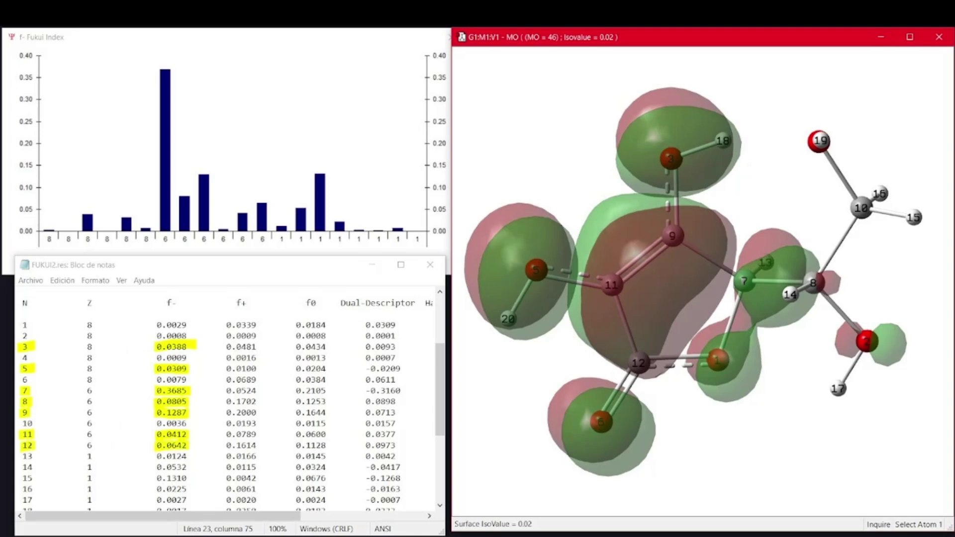
{"action": "left_click", "coordinate": [45, 522]}
{"action": "left_click", "coordinate": [43, 469]}
{"action": "left_click_drag", "start_coordinate": [93, 235], "coordinate": [83, 233]}
{"action": "left_click_drag", "start_coordinate": [32, 361], "coordinate": [37, 363]}
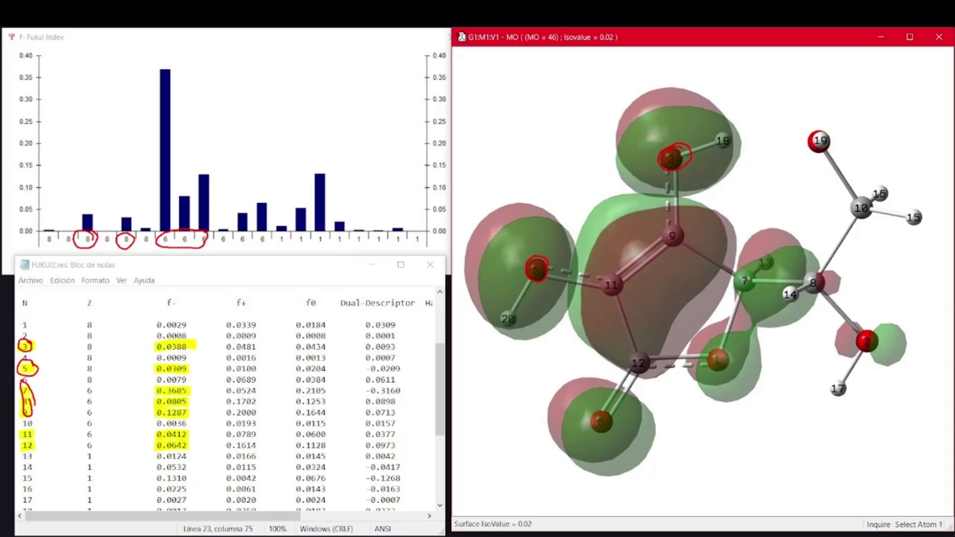
{"action": "left_click_drag", "start_coordinate": [745, 267], "coordinate": [753, 268]}
{"action": "left_click_drag", "start_coordinate": [814, 273], "coordinate": [822, 275]}
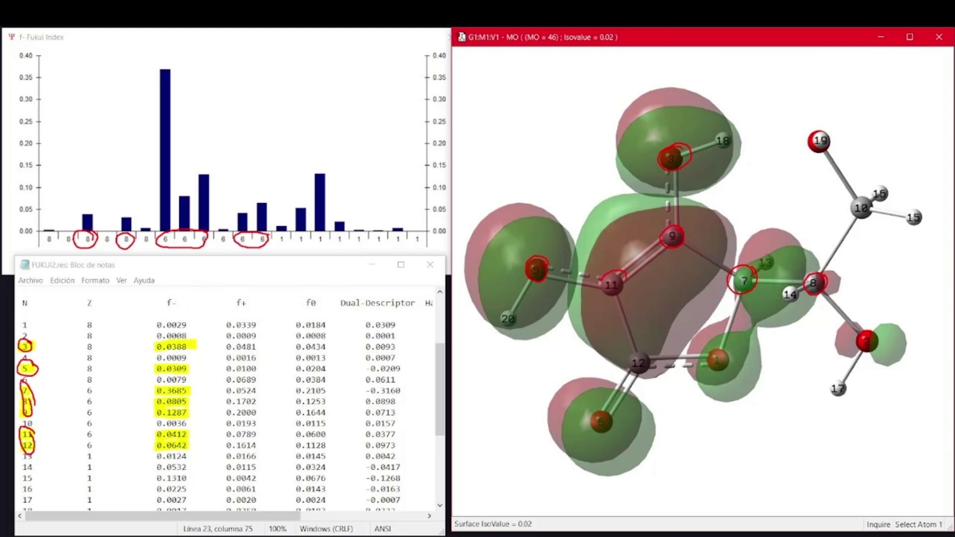
Launch Indices to Mulliken, close the f- chart, and load the ascorbic acid SP output.
{"action": "key", "text": "super"}
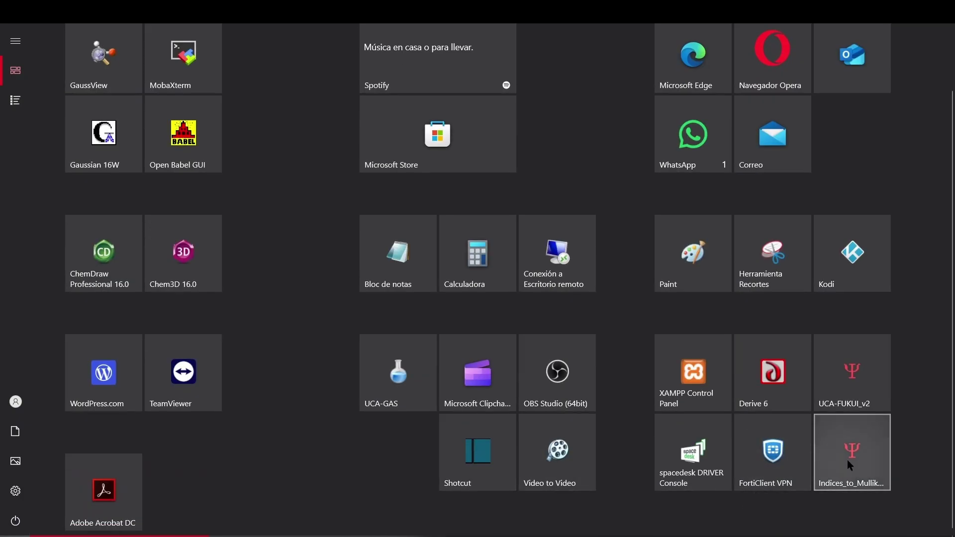
{"action": "left_click", "coordinate": [849, 457]}
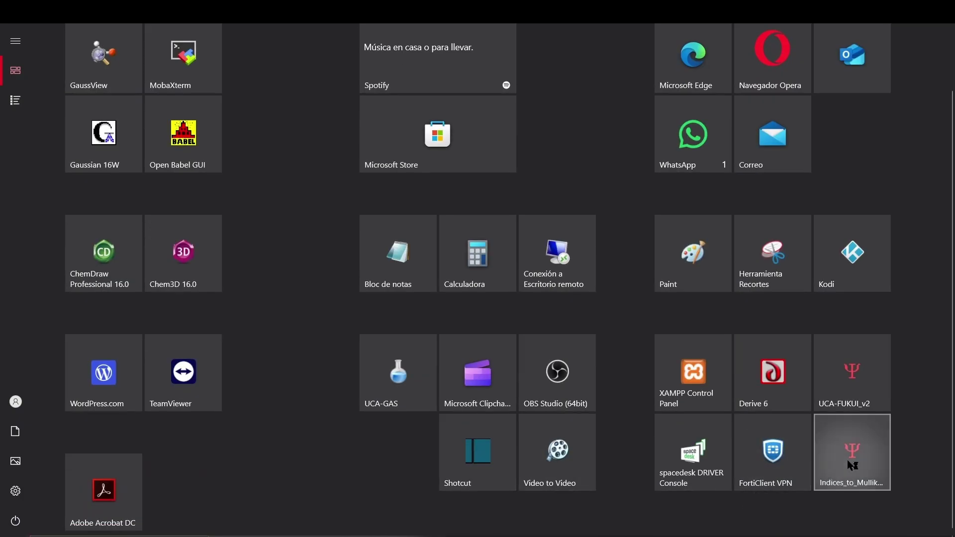
{"action": "left_click_drag", "start_coordinate": [478, 167], "coordinate": [539, 165]}
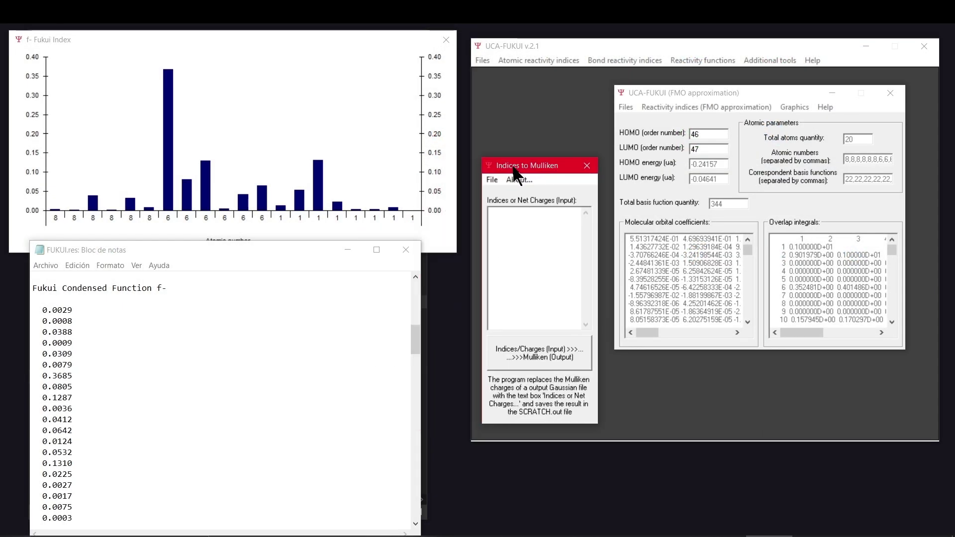
{"action": "left_click", "coordinate": [341, 114]}
{"action": "left_click", "coordinate": [445, 40]}
{"action": "left_click_drag", "start_coordinate": [416, 340], "coordinate": [419, 345]}
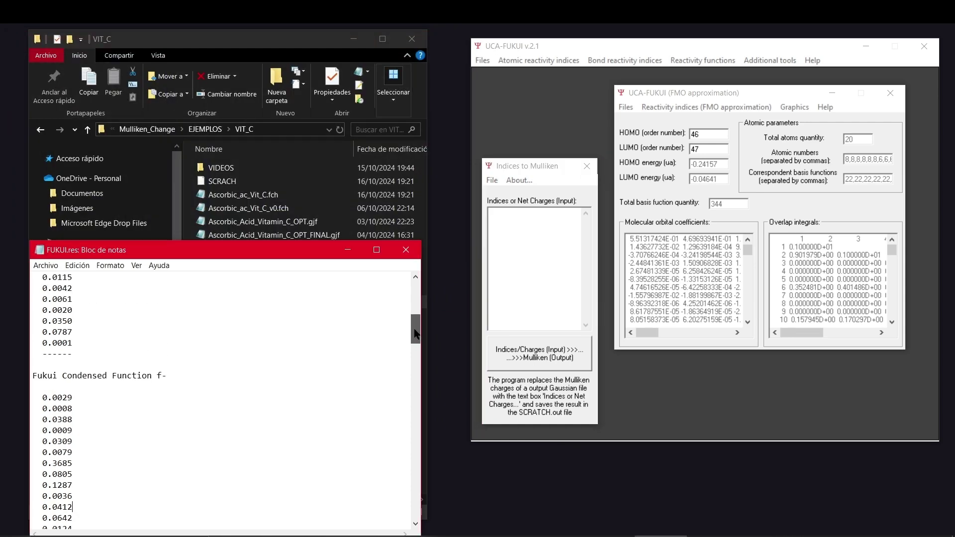
{"action": "scroll", "coordinate": [142, 291], "scroll_direction": "down", "scroll_amount": 1}
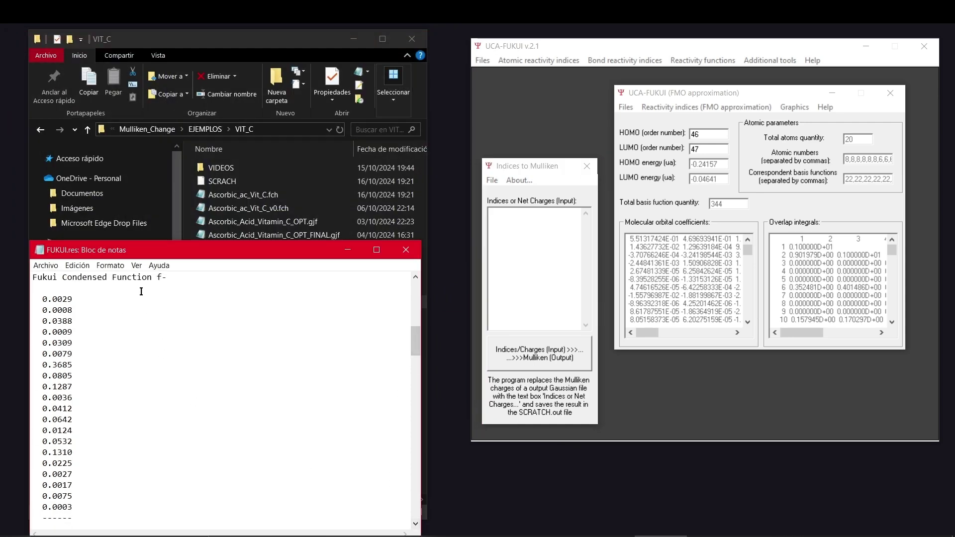
{"action": "left_click", "coordinate": [492, 180]}
{"action": "left_click", "coordinate": [505, 193]}
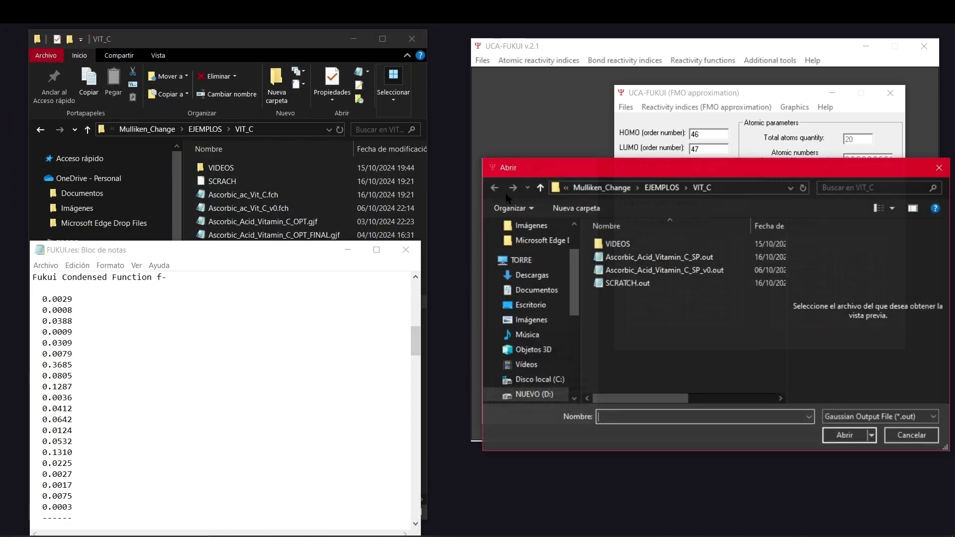
{"action": "double_click", "coordinate": [683, 258]}
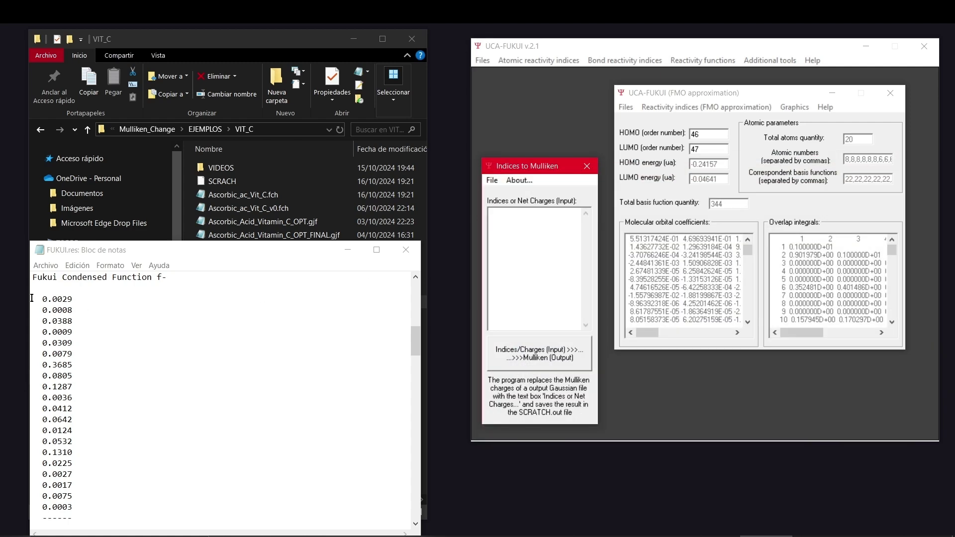
Paste the f- values (0.0029 to 0.0003) and write them as Mulliken charges.
{"action": "mouse_move", "coordinate": [32, 298]}
{"action": "left_mouse_down"}
{"action": "mouse_move", "coordinate": [97, 383]}
{"action": "mouse_move", "coordinate": [85, 505]}
{"action": "left_mouse_up"}
{"action": "key", "text": "ctrl+c"}
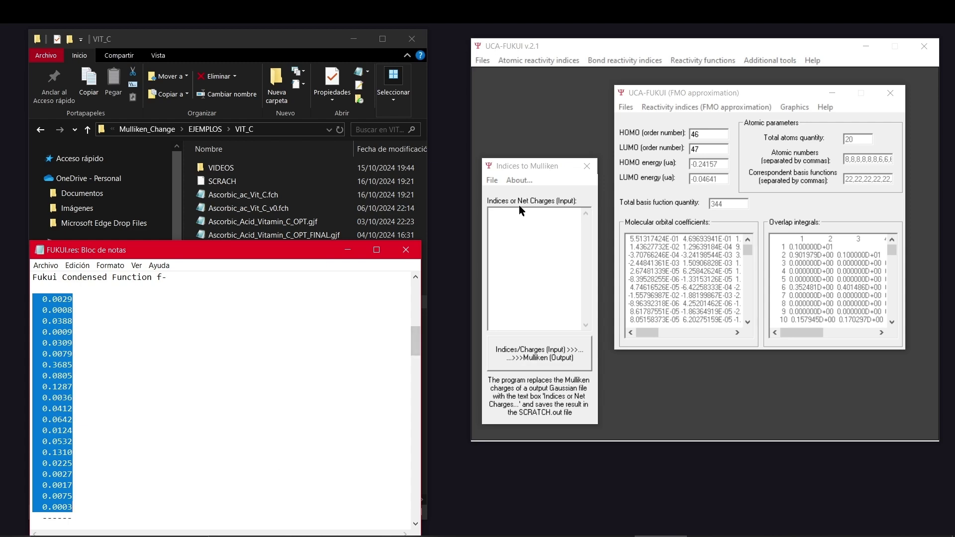
{"action": "left_click", "coordinate": [515, 216]}
{"action": "key", "text": "ctrl+v"}
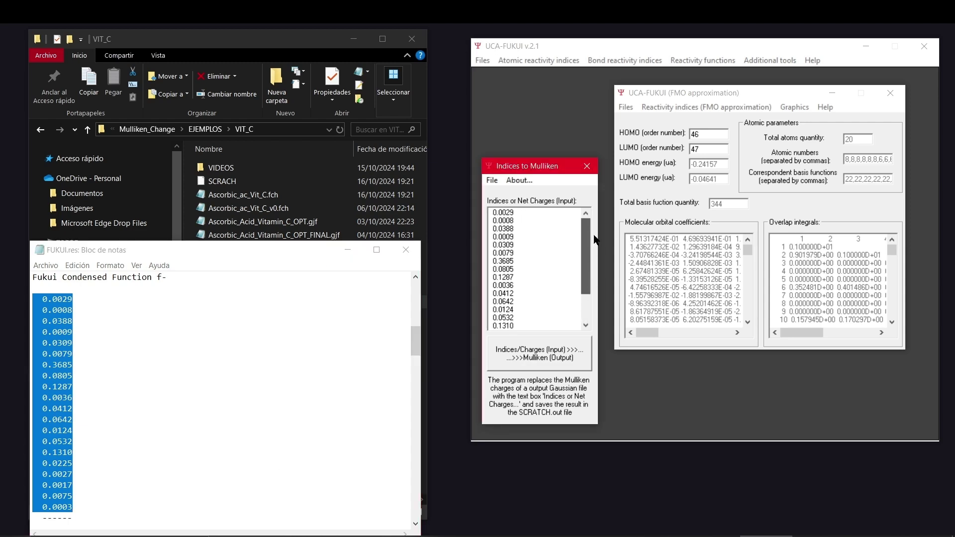
{"action": "left_click_drag", "start_coordinate": [594, 240], "coordinate": [586, 266]}
{"action": "left_click", "coordinate": [552, 358]}
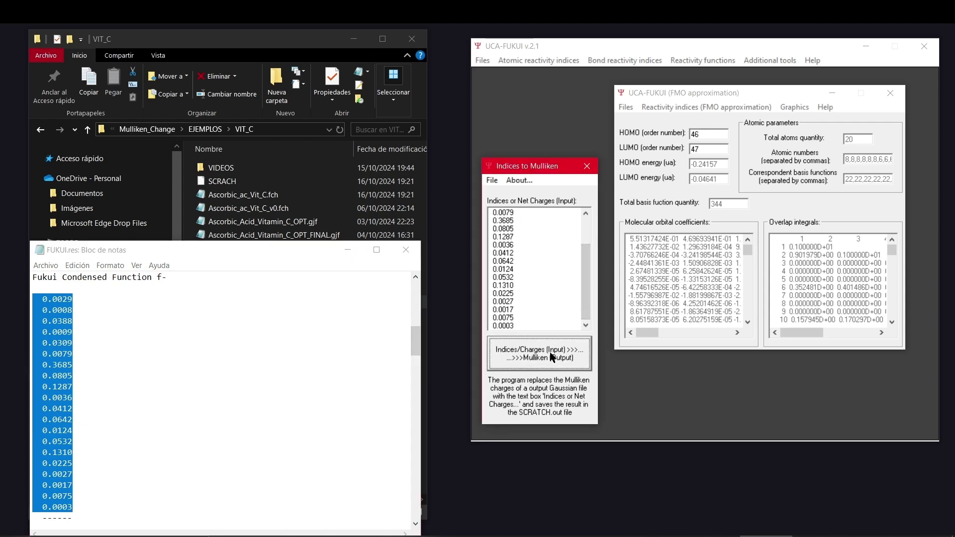
Compare SCRATCH.out's atom 1–20 Mulliken charges with FUKUI.res f- values, then close SCRATCH.out.
{"action": "left_click", "coordinate": [290, 43]}
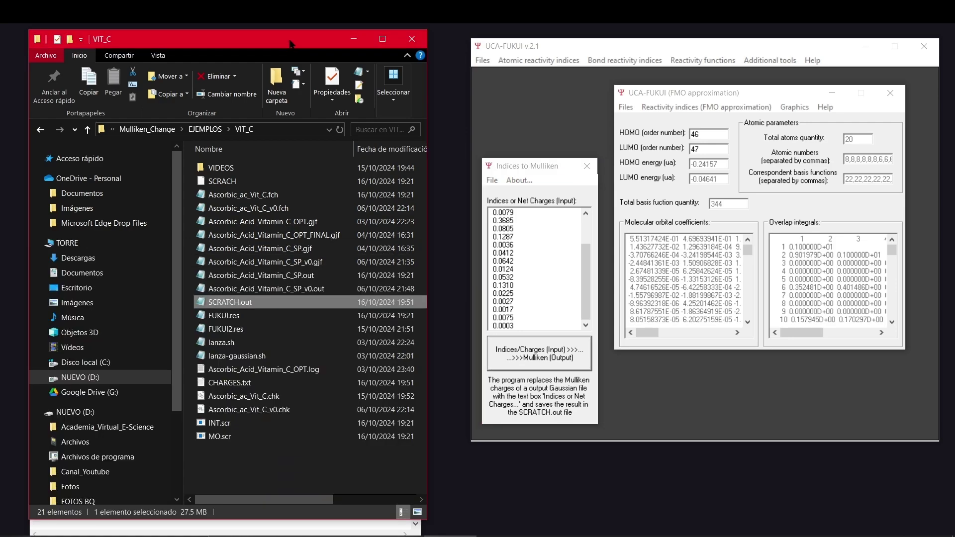
{"action": "double_click", "coordinate": [202, 304]}
{"action": "left_click_drag", "start_coordinate": [895, 88], "coordinate": [894, 400]}
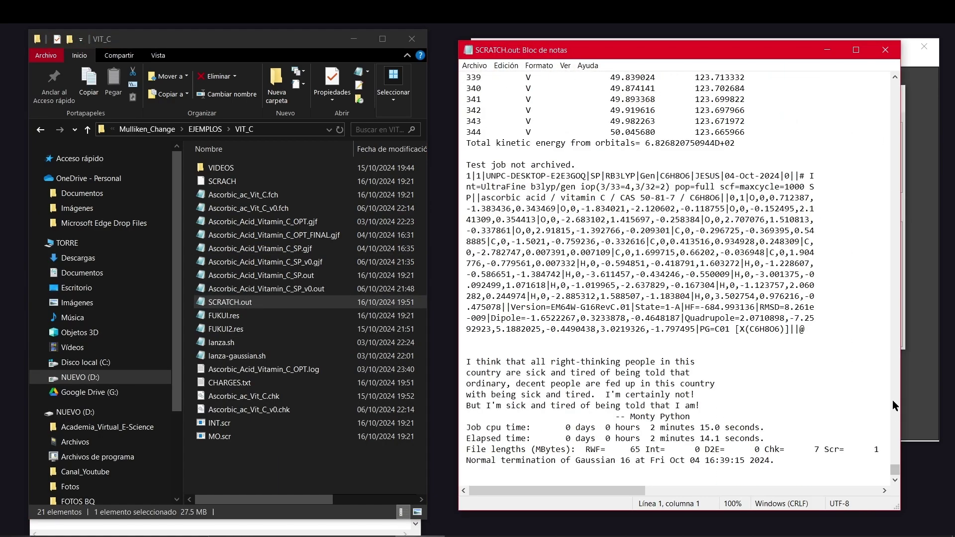
{"action": "scroll", "coordinate": [759, 358], "scroll_direction": "up", "scroll_amount": 2}
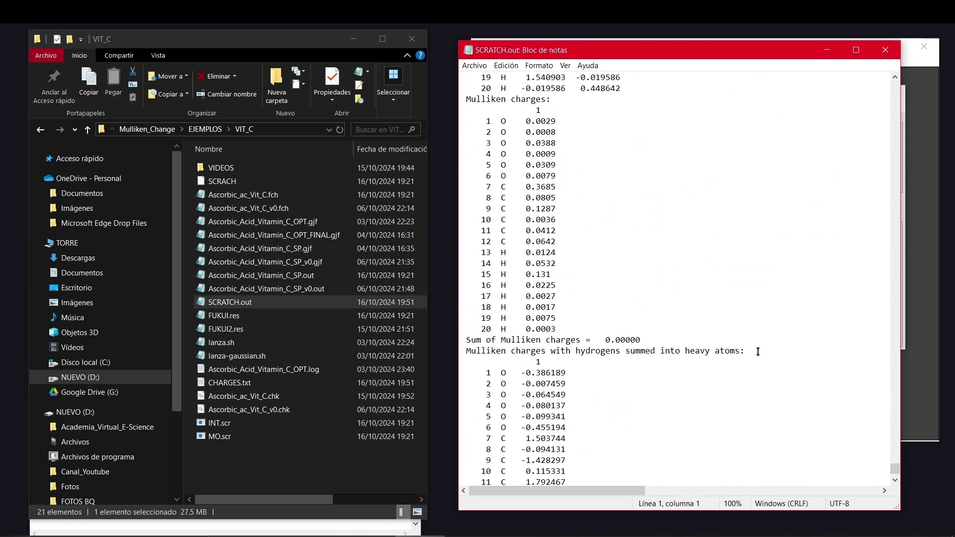
{"action": "scroll", "coordinate": [757, 351], "scroll_direction": "up", "scroll_amount": 1}
{"action": "left_click", "coordinate": [320, 525]}
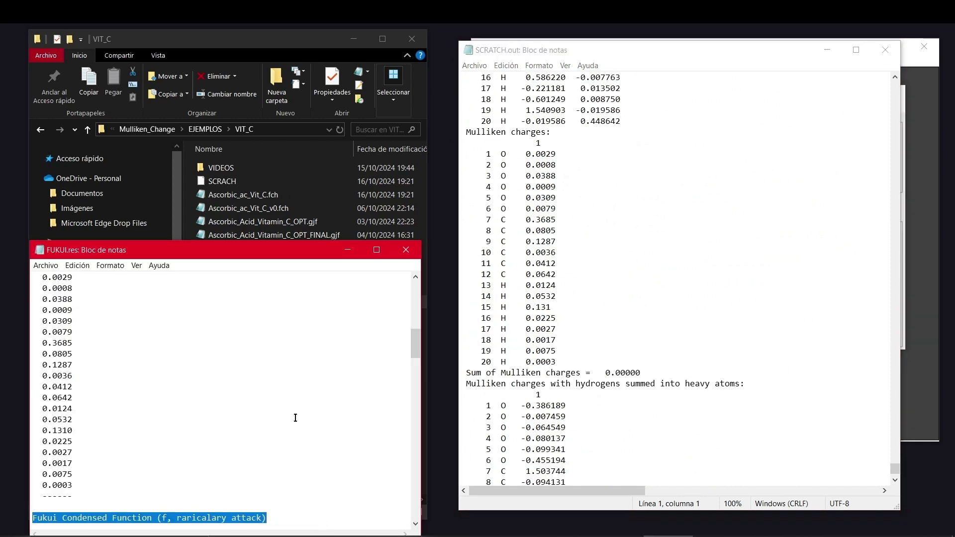
{"action": "scroll", "coordinate": [294, 418], "scroll_direction": "up", "scroll_amount": 1}
{"action": "left_click_drag", "start_coordinate": [33, 309], "coordinate": [88, 515]}
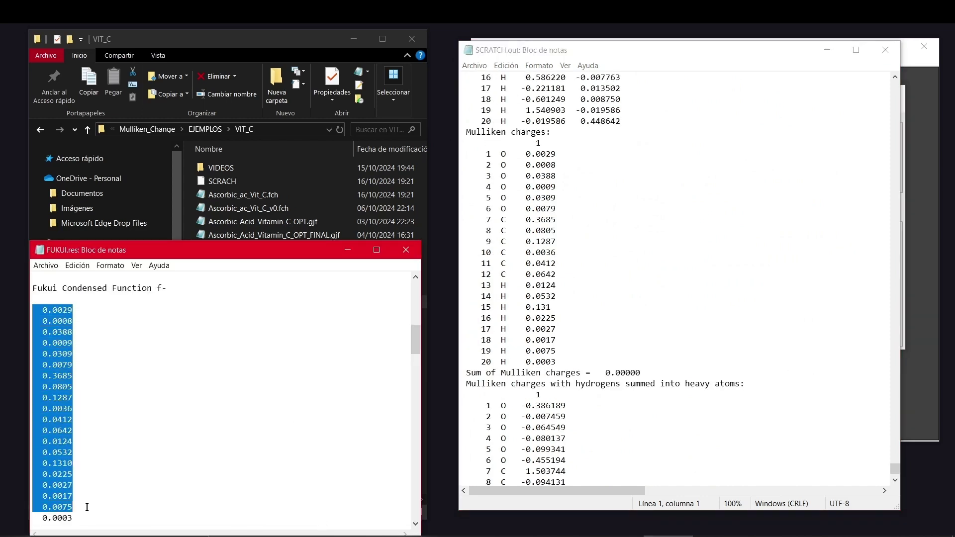
{"action": "left_click_drag", "start_coordinate": [464, 154], "coordinate": [561, 360]}
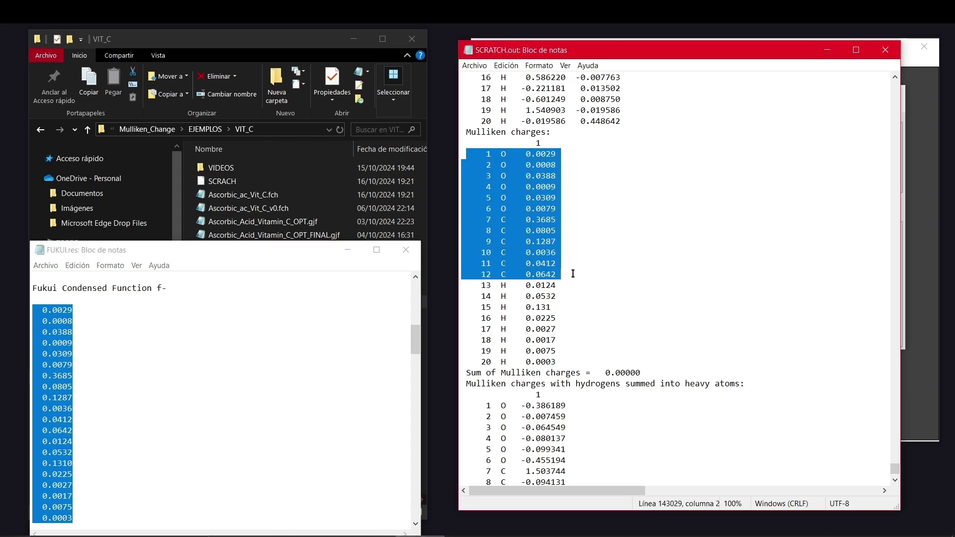
{"action": "left_click", "coordinate": [885, 50]}
Close FUKUI.res and load SCRATCH.out in GaussView, rotating the ascorbic acid model.
{"action": "left_click", "coordinate": [406, 251]}
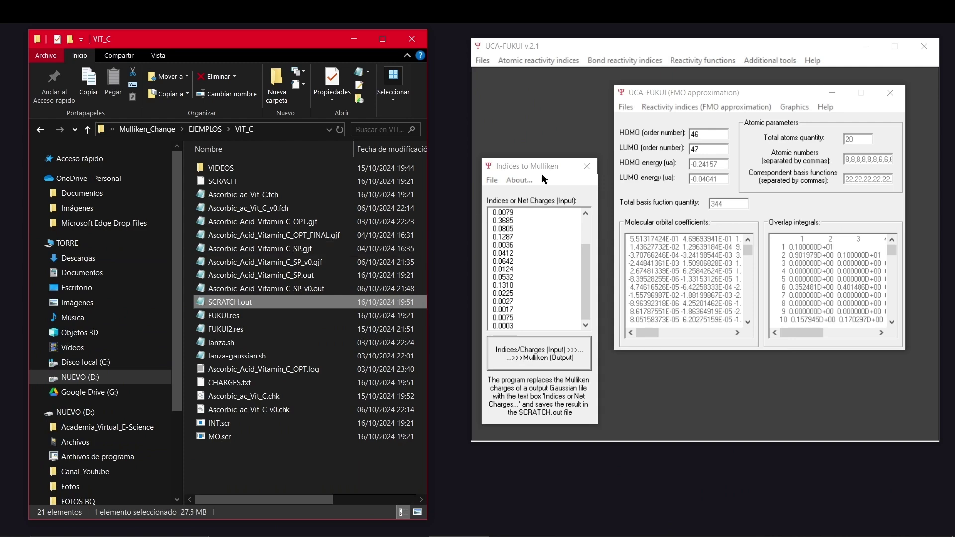
{"action": "double_click", "coordinate": [304, 302]}
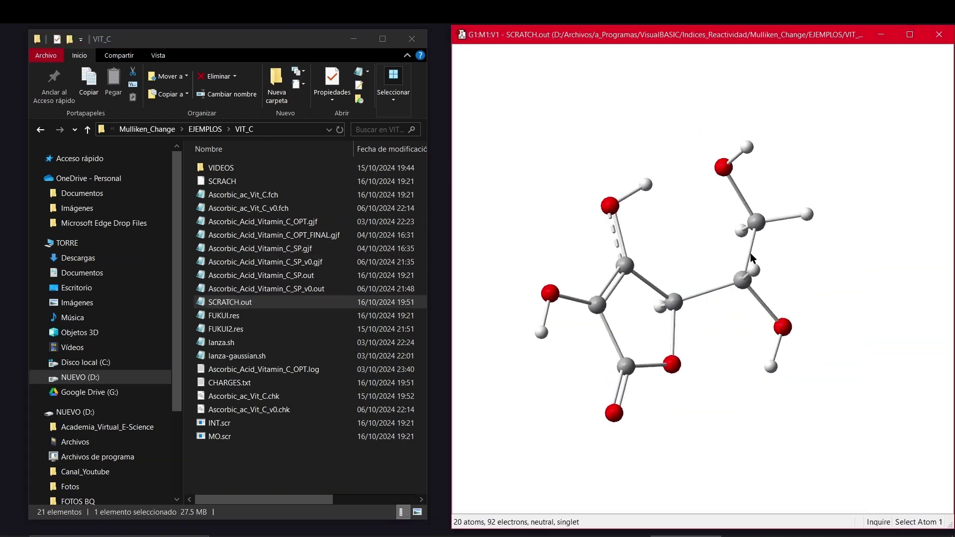
{"action": "left_click_drag", "start_coordinate": [749, 253], "coordinate": [858, 253]}
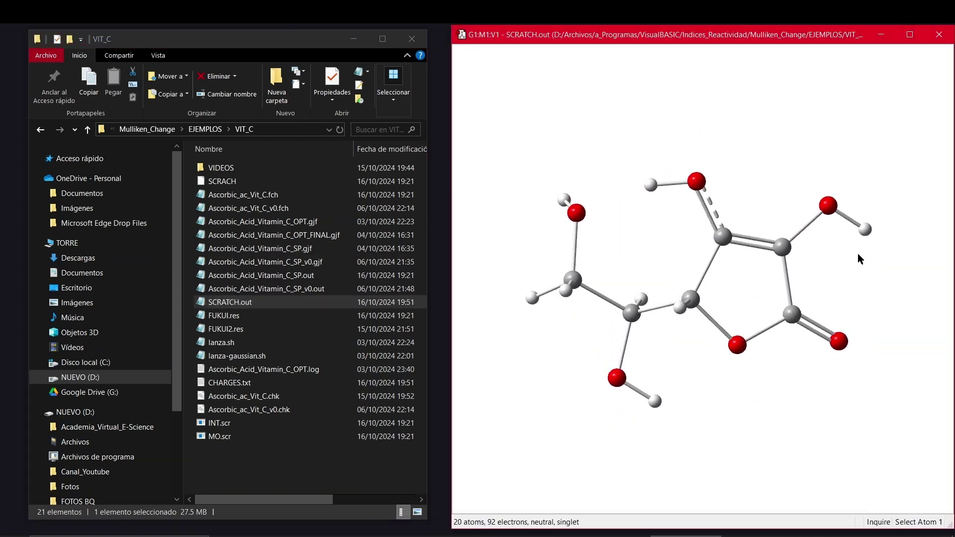
Bring up the Results > Charge Distribution display for the molecule.
{"action": "left_click_drag", "start_coordinate": [704, 45], "coordinate": [691, 136]}
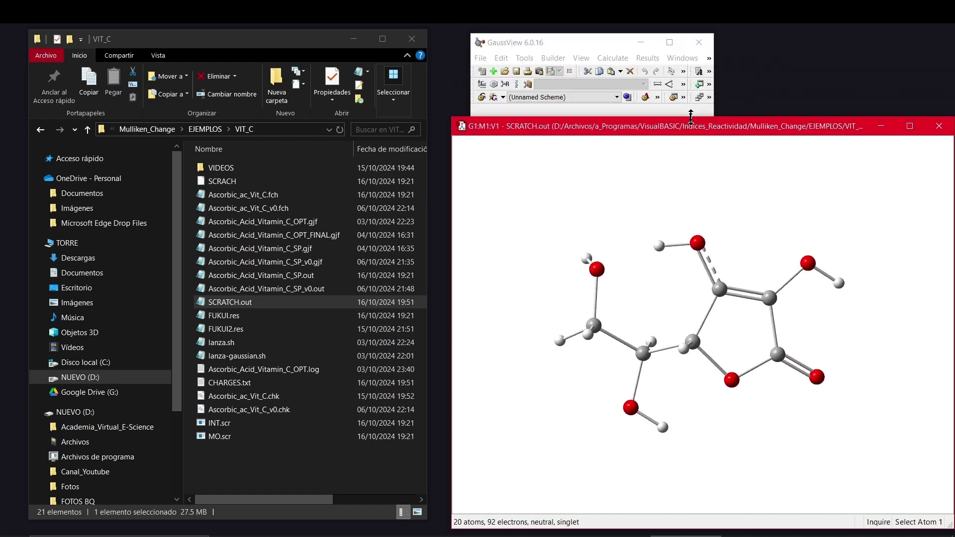
{"action": "left_click", "coordinate": [648, 57]}
{"action": "left_click", "coordinate": [650, 82]}
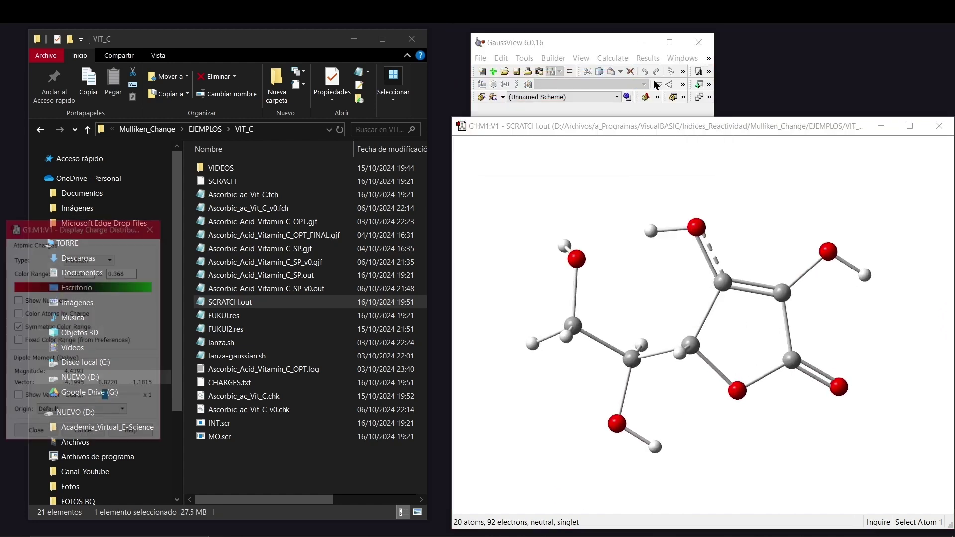